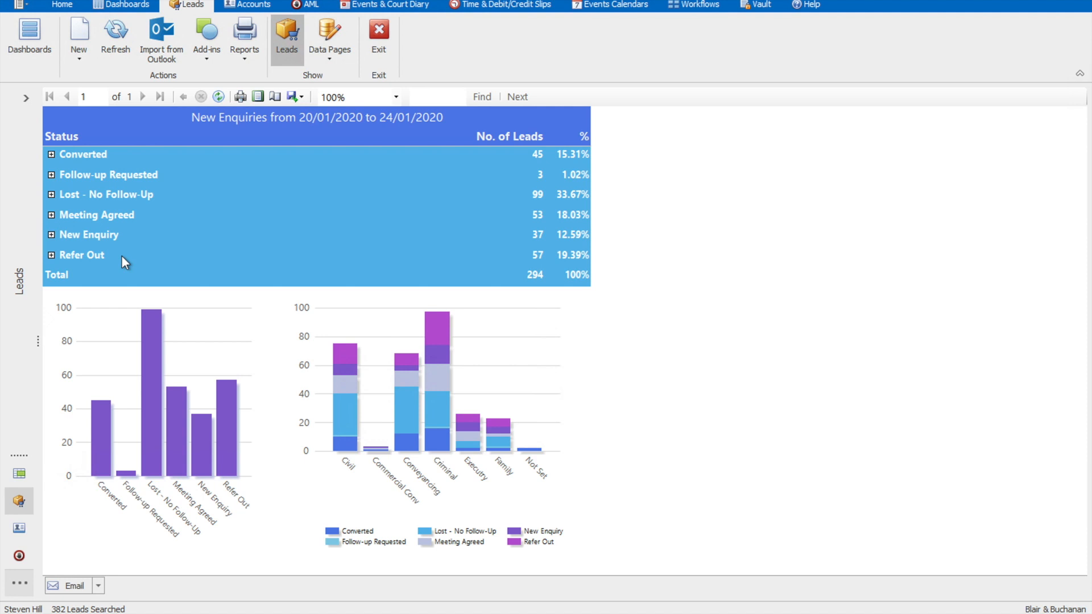
Step: Expand the Converted and Lost - No Follow-Up groups in the New Enquiries report to view their breakdown by lead type
left_click(51, 155)
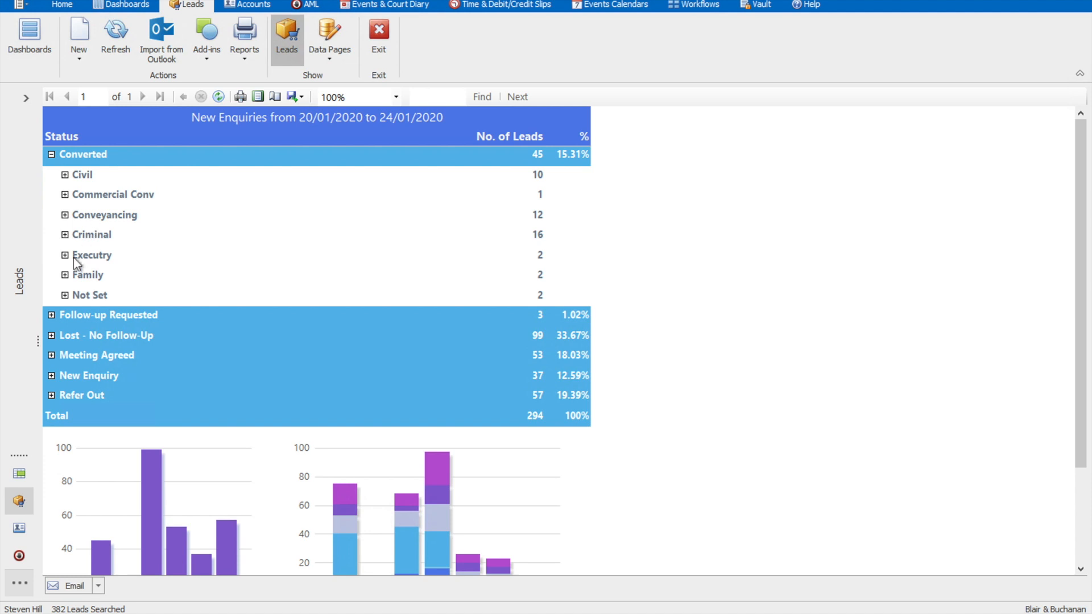
left_click(52, 336)
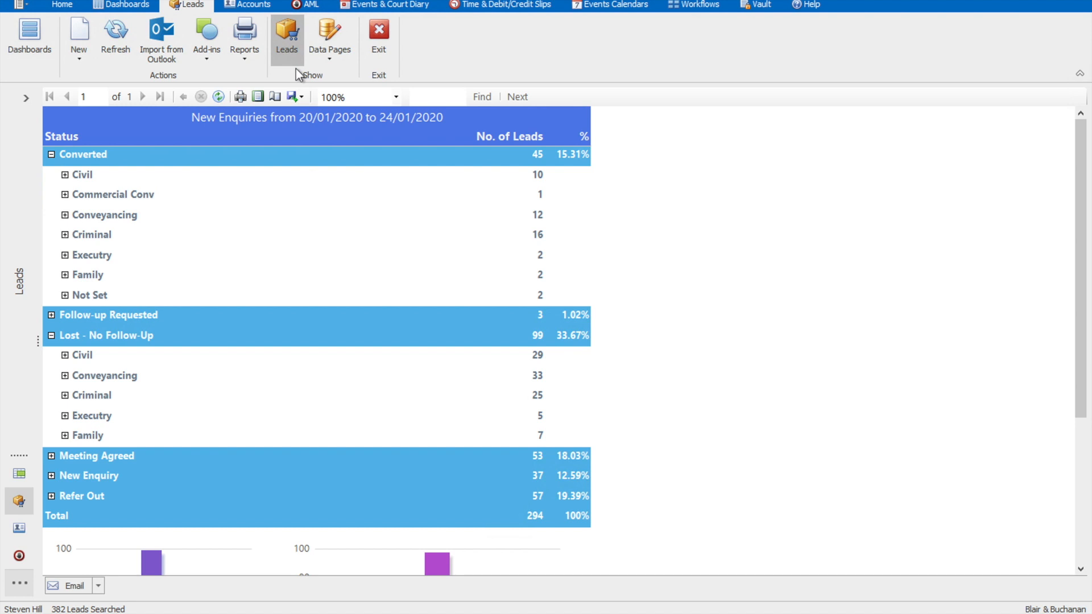
Step: Show the leads list and filter it to exclude the Converted, Refer Out and Lost - No Follow-Up statuses
left_click(288, 45)
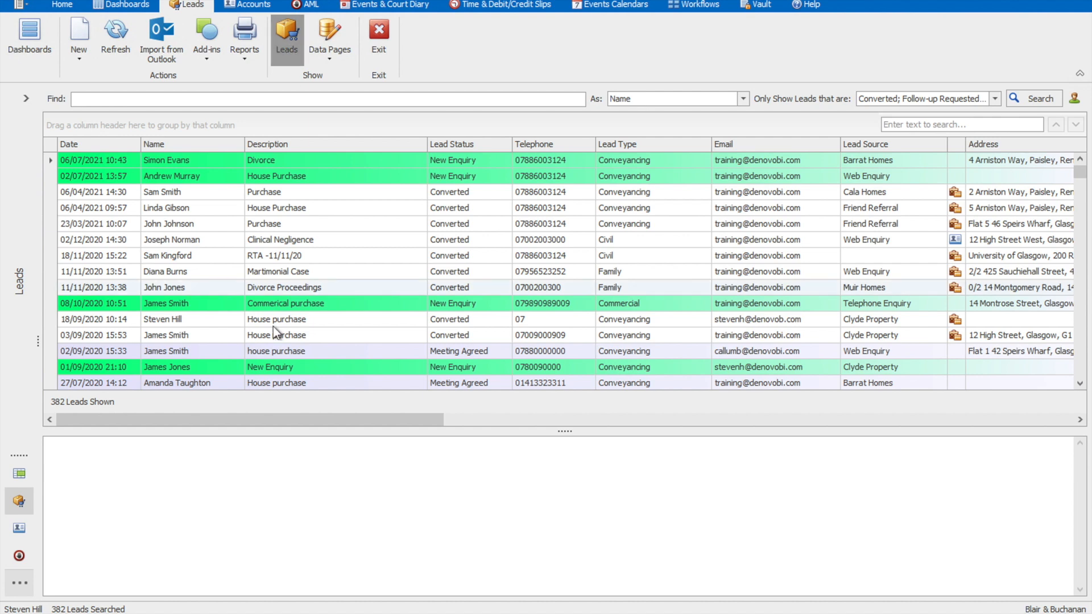
left_click_drag(281, 418, 228, 434)
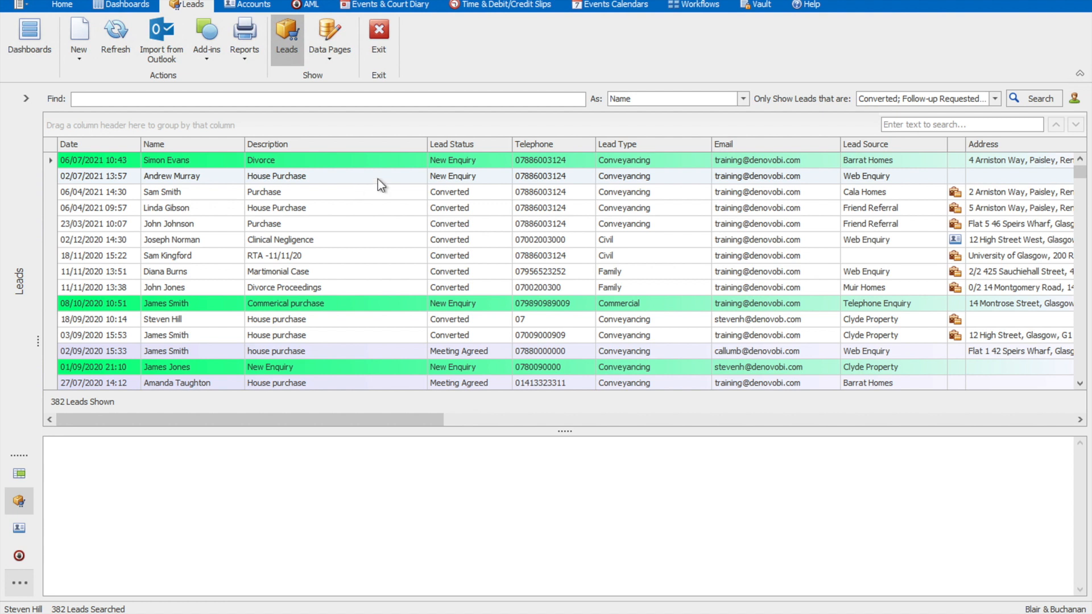
left_click(995, 100)
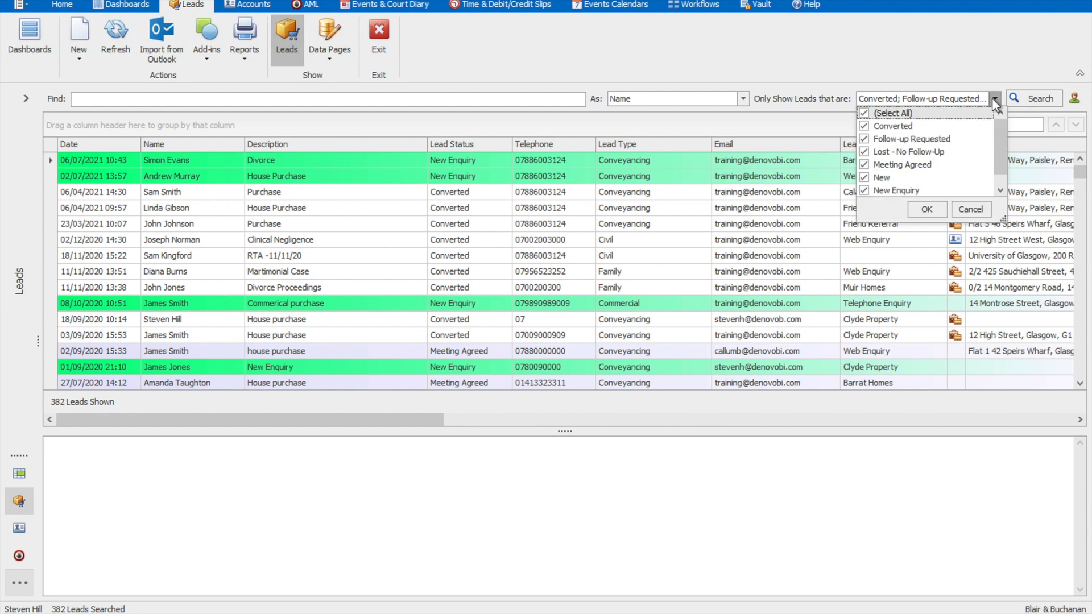
left_click(866, 125)
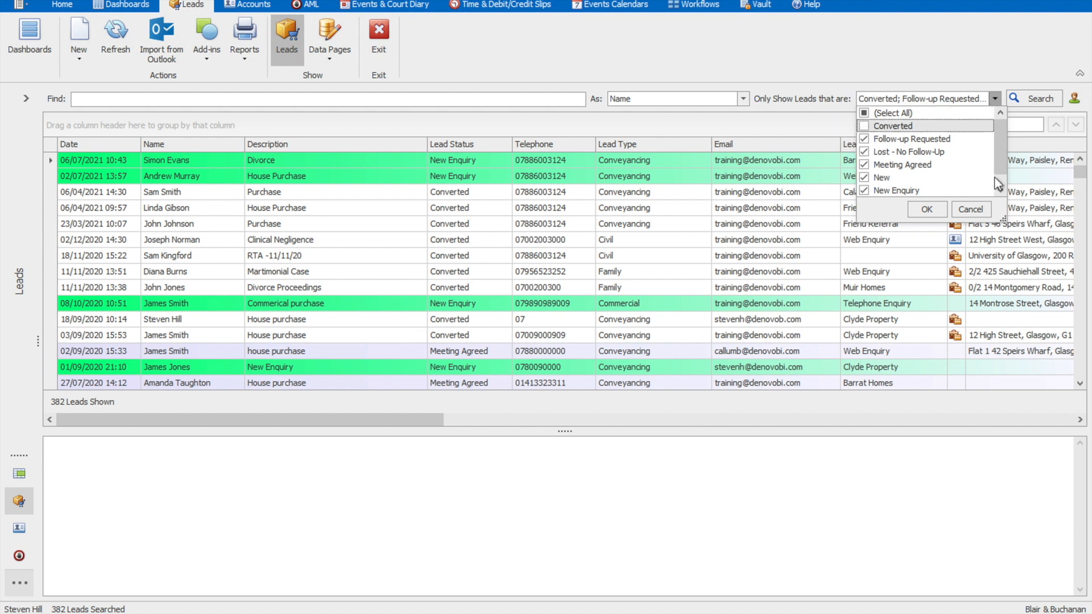
scroll(997, 178, "down", 1)
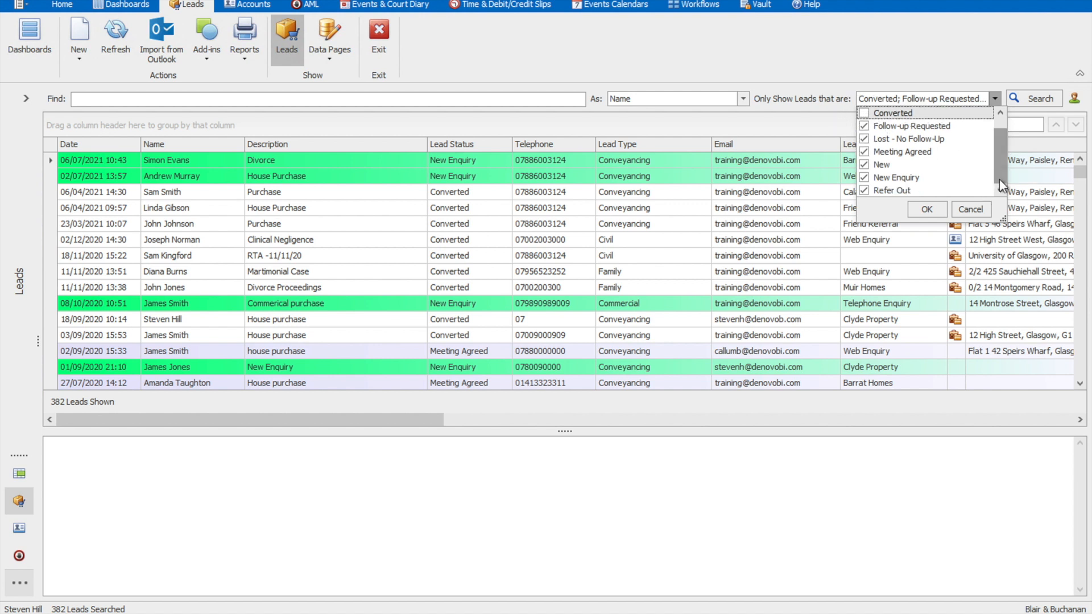
left_click(862, 189)
left_click(864, 140)
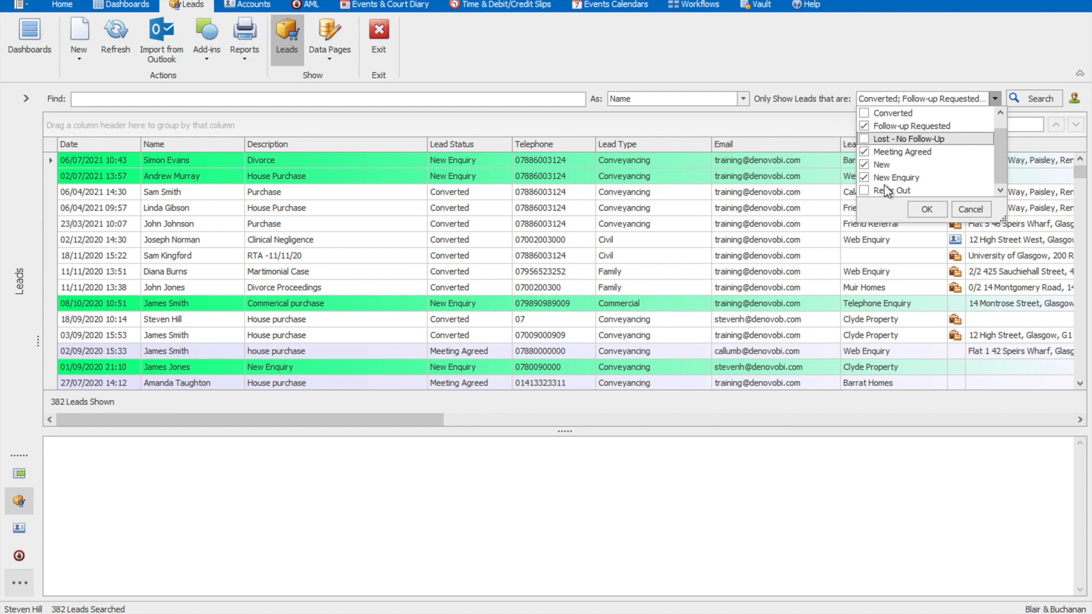
left_click(923, 210)
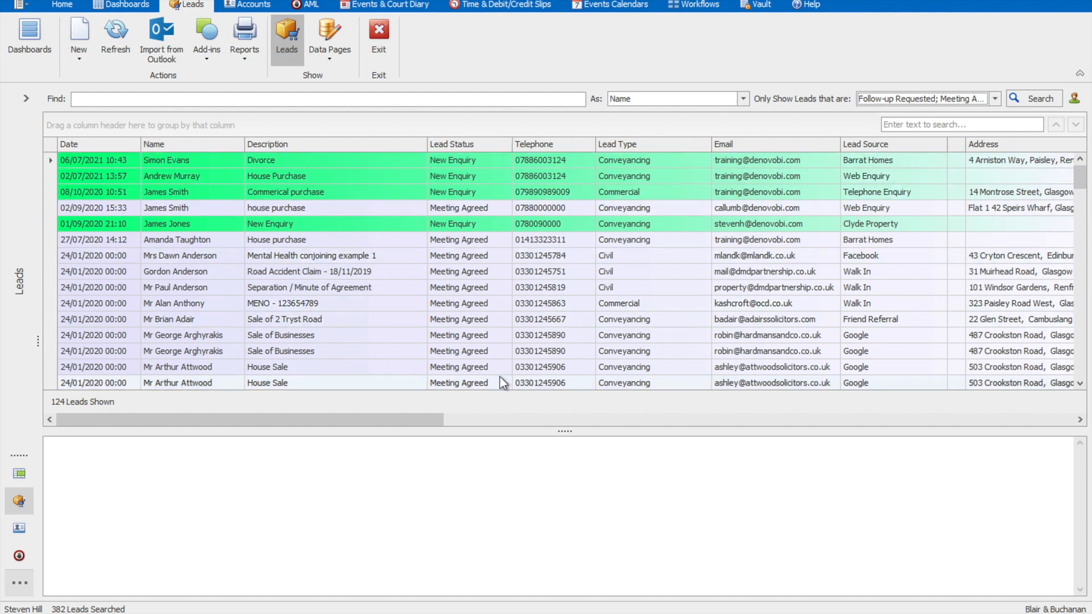
left_click(1080, 307)
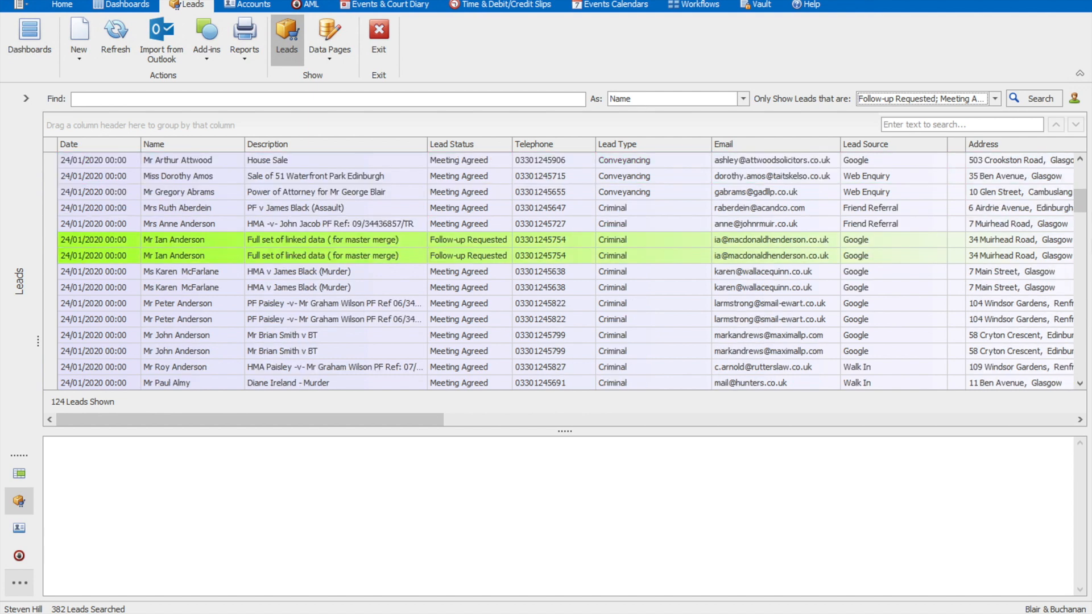
left_click(1080, 173)
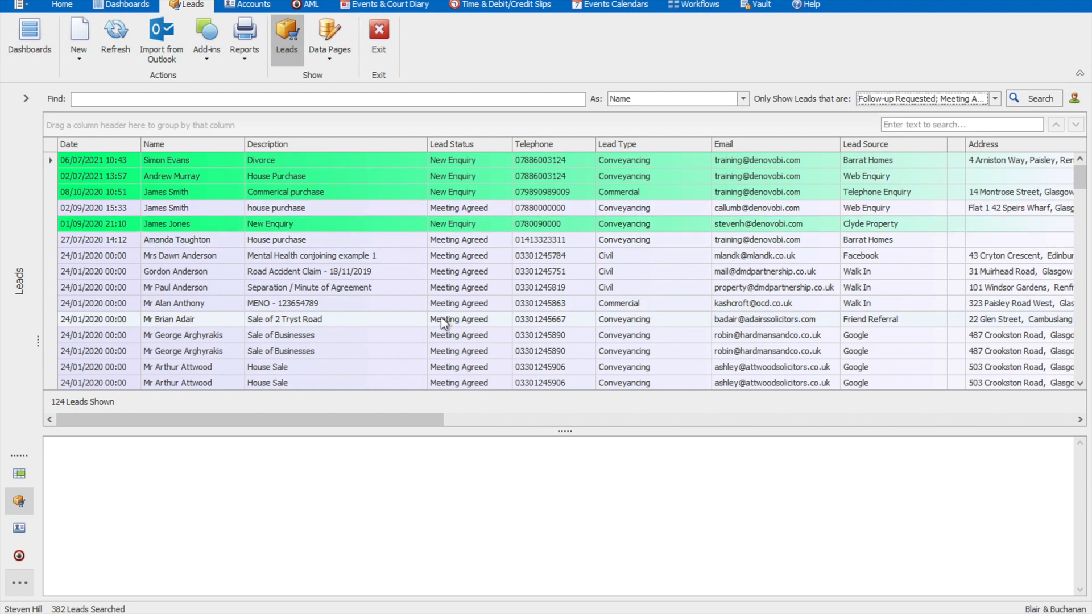
Step: Create a new lead with lead type Conveyancing and lead source Friend Referral
left_click(76, 53)
left_click(87, 73)
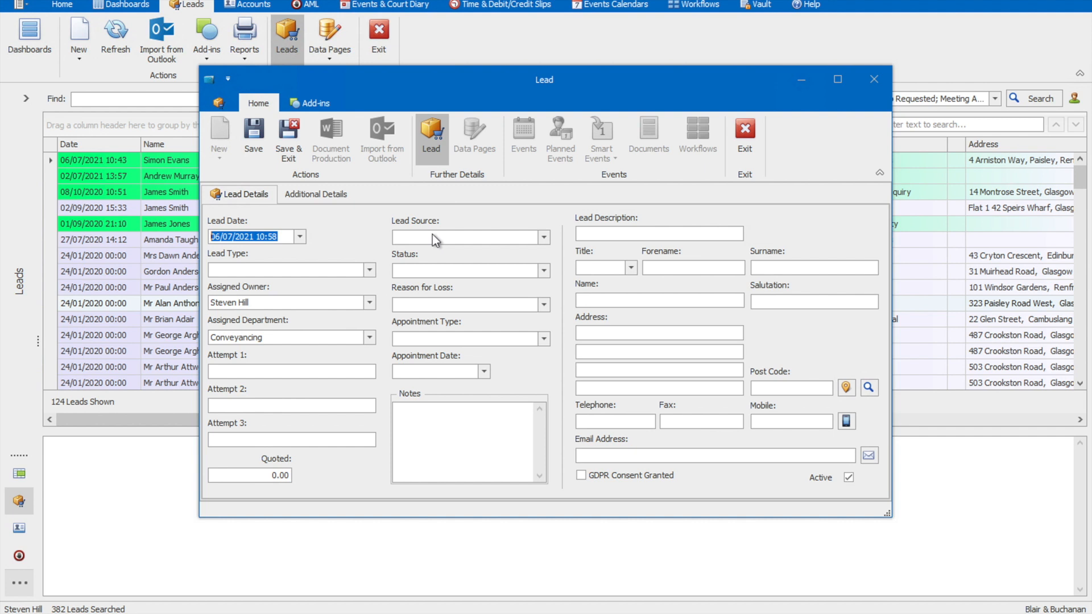
left_click(350, 270)
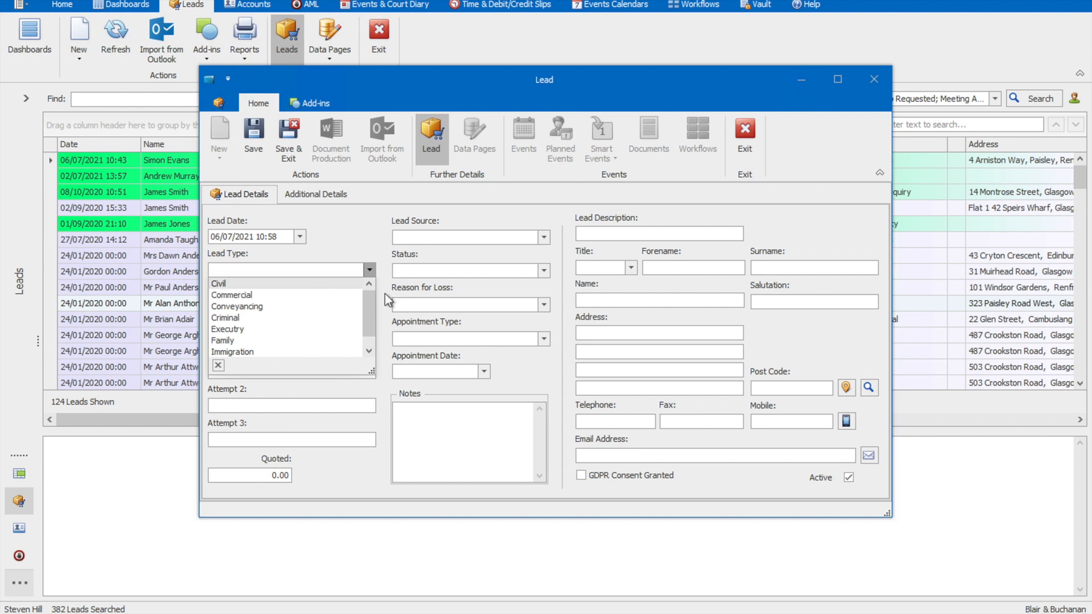
left_click(319, 306)
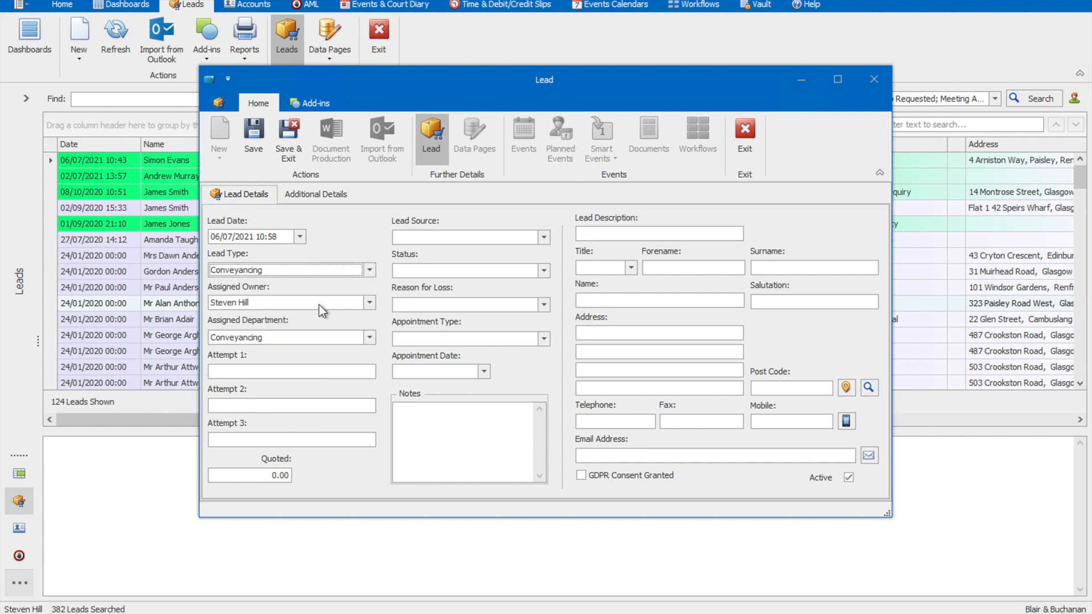
left_click(435, 240)
left_click(462, 296)
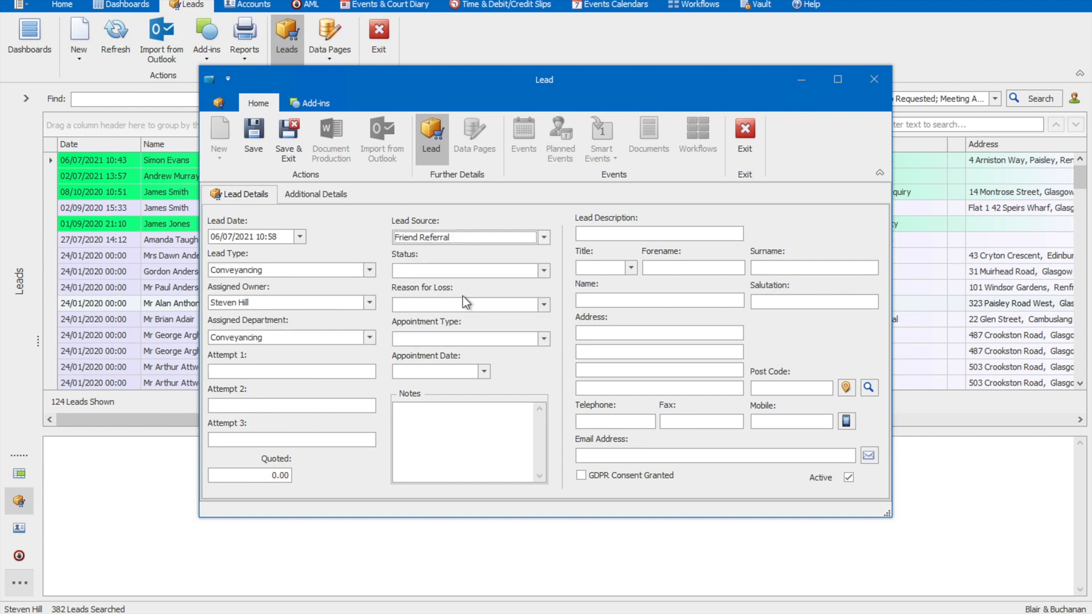
left_click(544, 238)
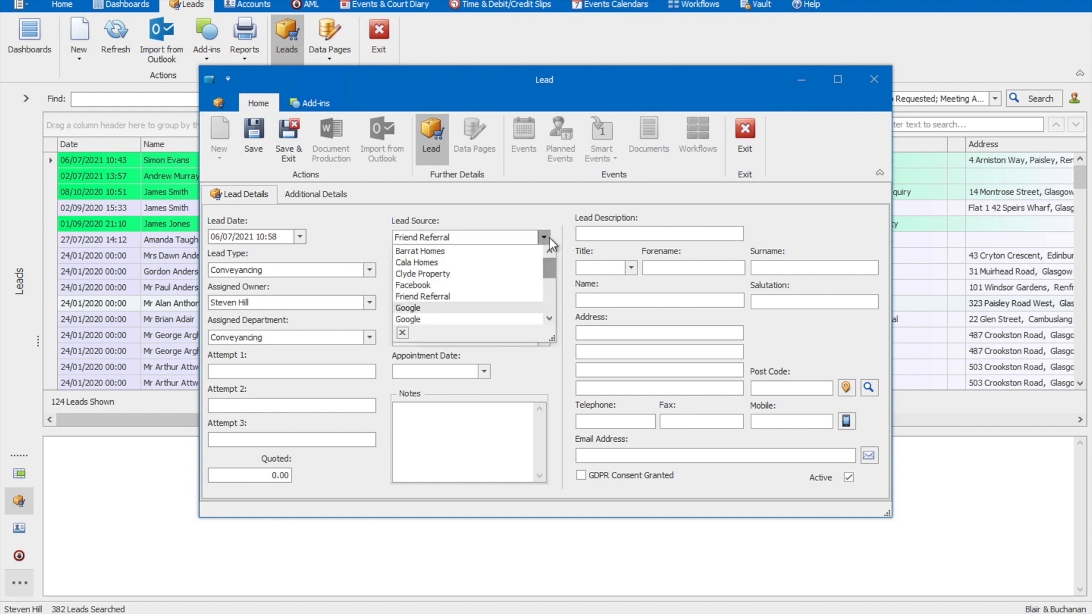
left_click(545, 236)
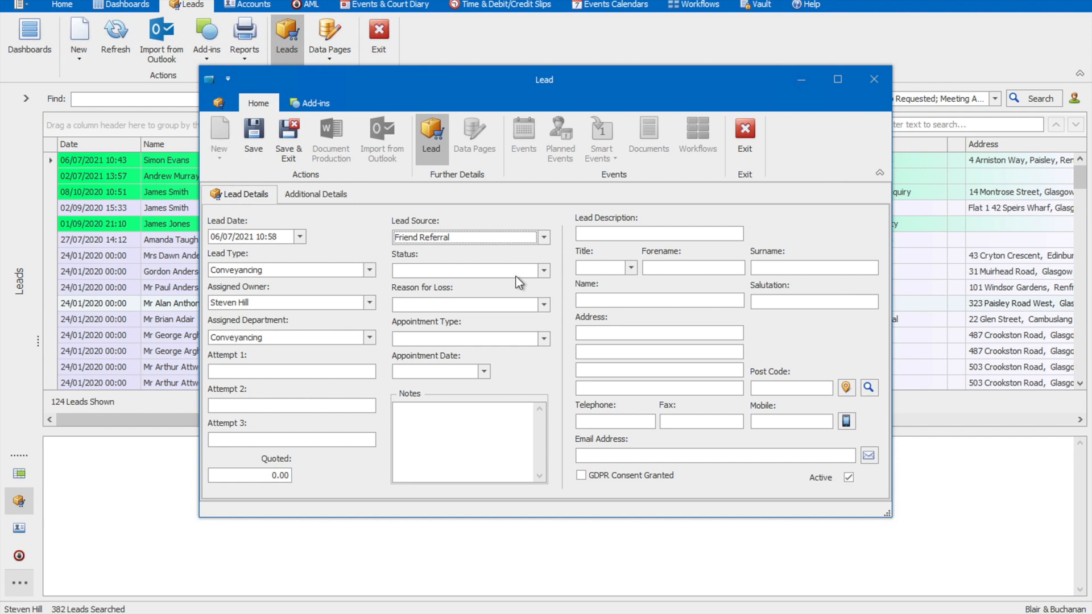
Step: Set the lead's status to Meeting Agreed with a Zoom appointment on 08/07/2021 at 09:00
left_click(544, 271)
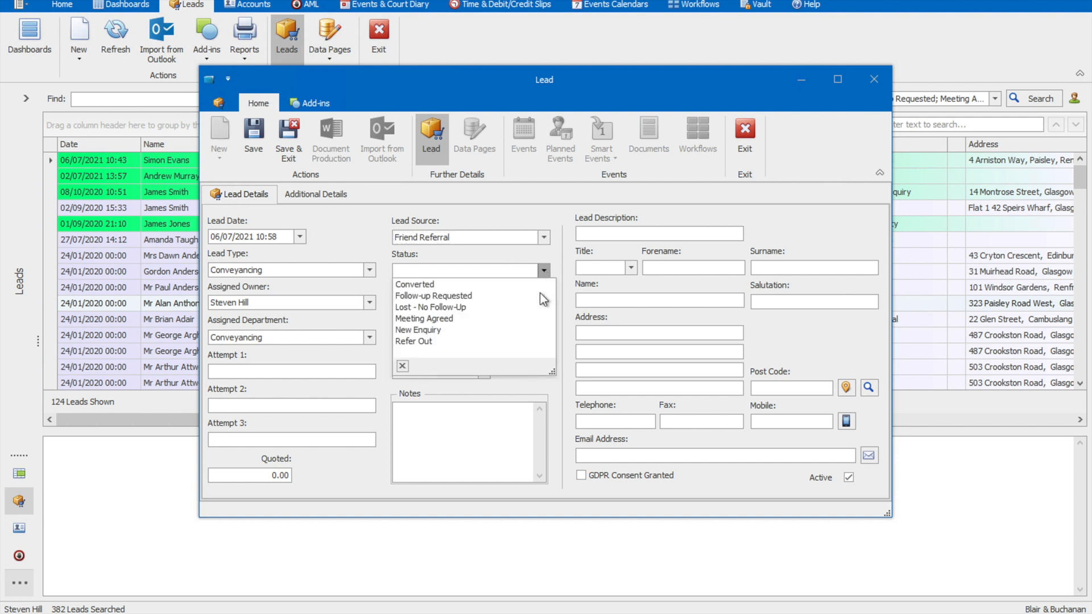
left_click(520, 317)
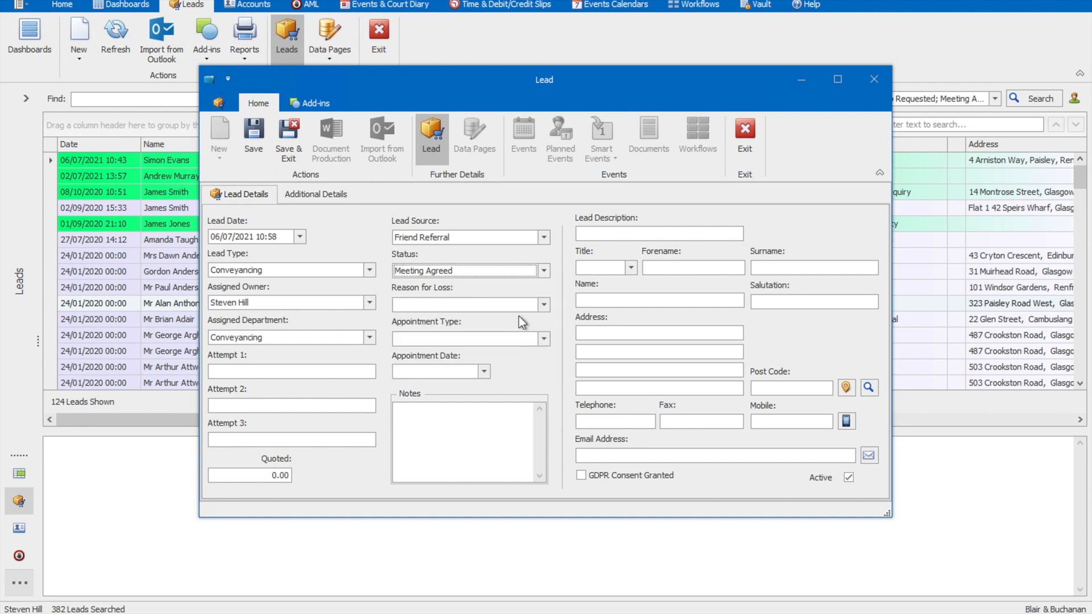
left_click(544, 340)
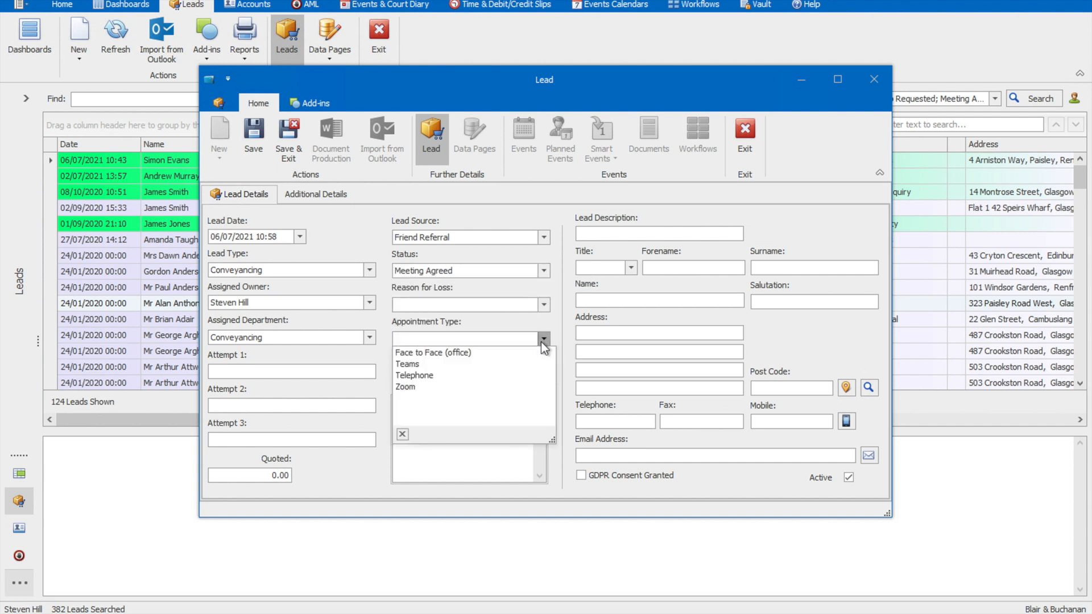
left_click(412, 387)
left_click(483, 372)
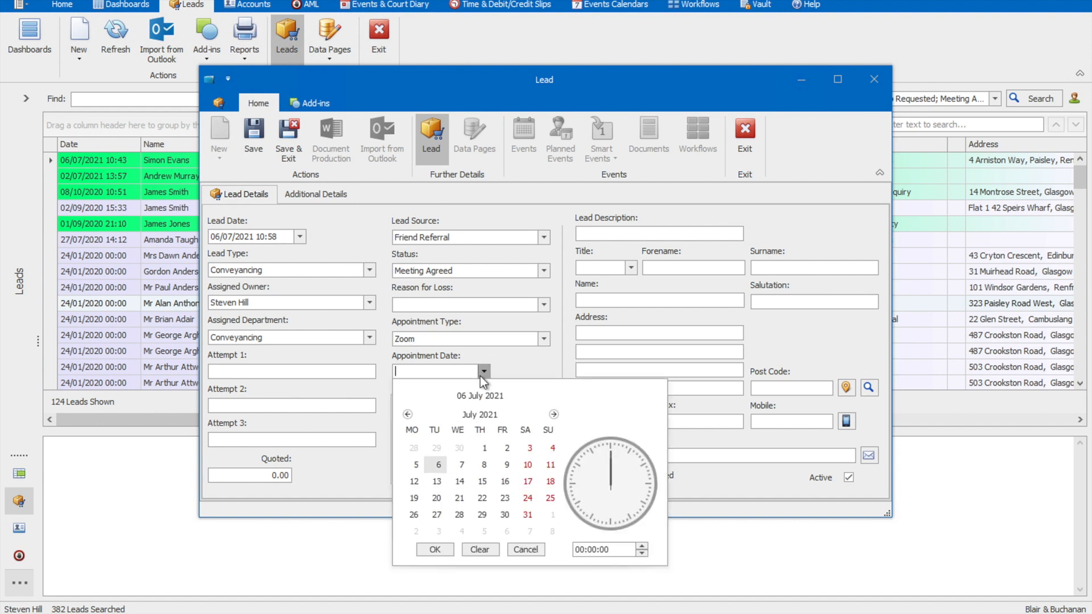
left_click(484, 465)
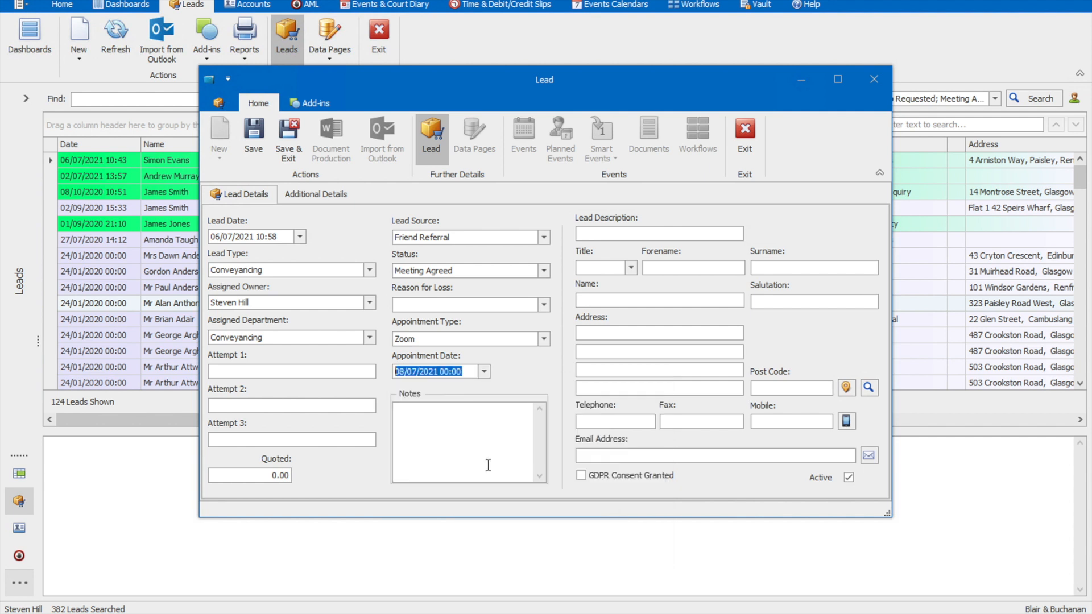
left_click(444, 371)
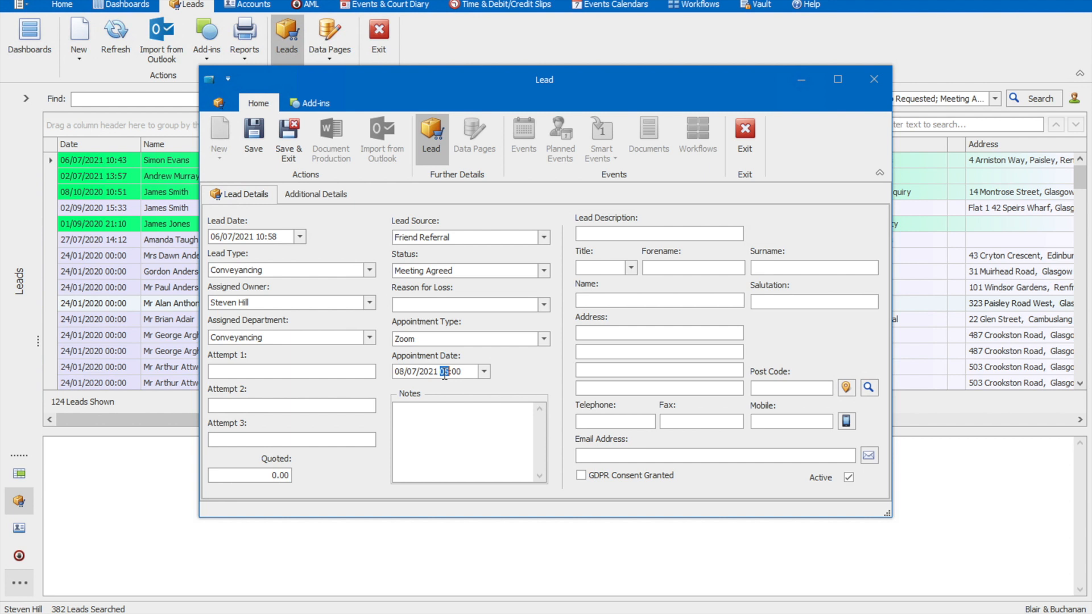
type("15")
Step: Enter House purchase as the lead description and fill in the contact's title Mr, forename and surname
left_click(613, 234)
type("House purchase")
key("Tab")
type("Mr")
key("Tab")
key("Tab")
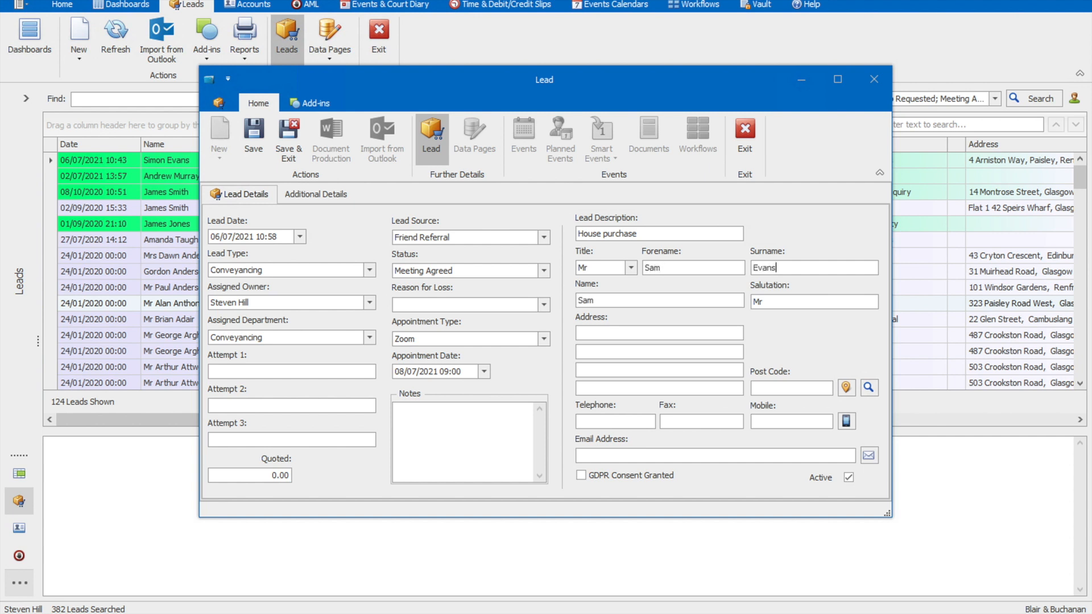
key("Tab")
Step: Enter the contact's post code, look up its addresses and select the contact's flat to fill in the address
left_click(799, 390)
type("G4 9TH")
left_click(872, 388)
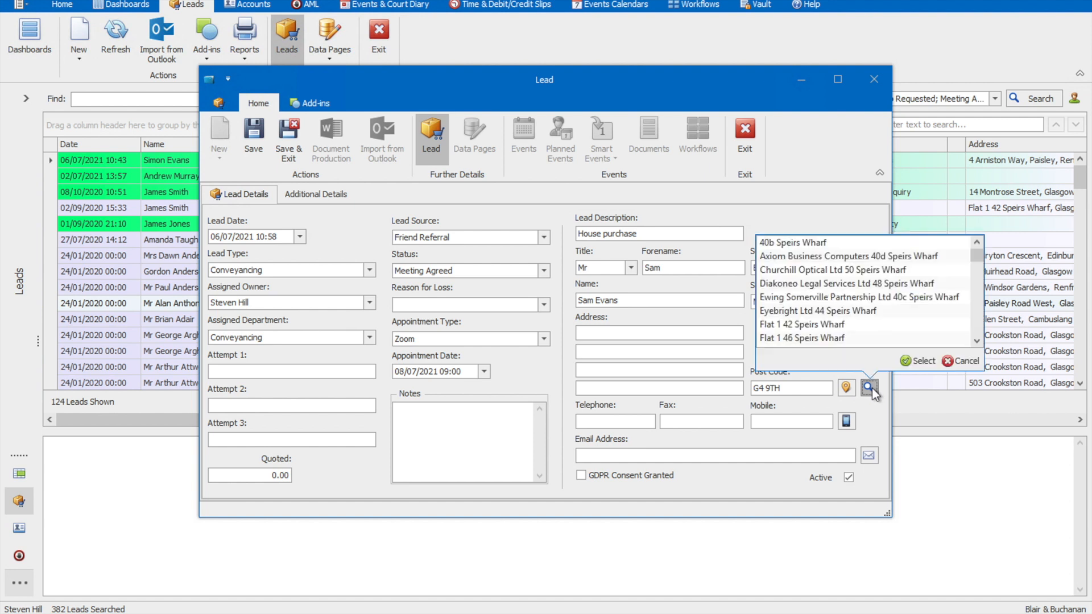
left_click(979, 329)
left_click(845, 297)
left_click(921, 360)
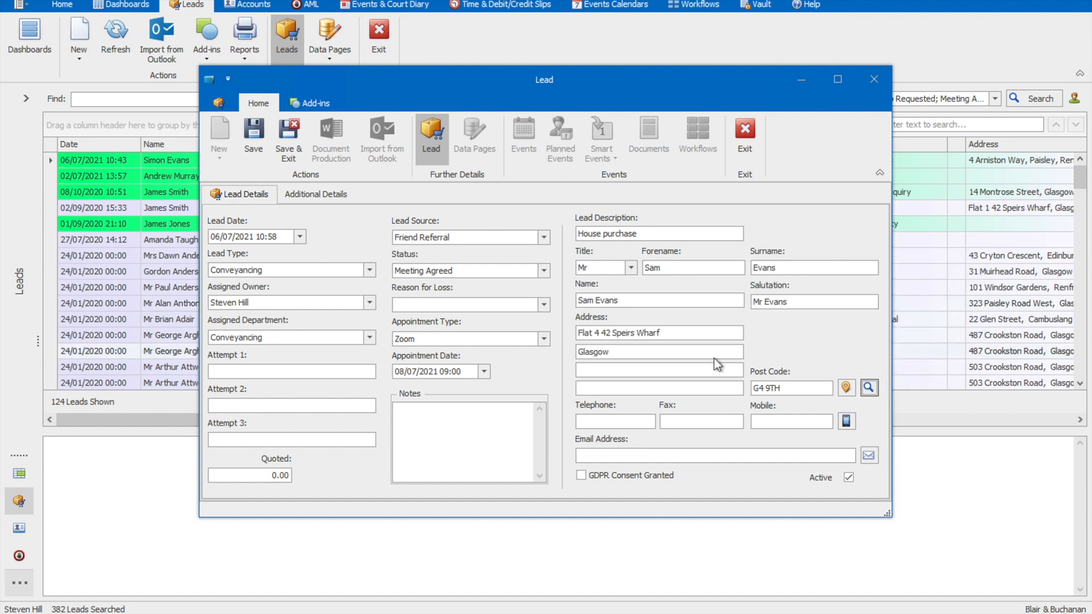
Step: Fill in the contact's telephone number, mobile number and email address
left_click(624, 423)
key("Tab")
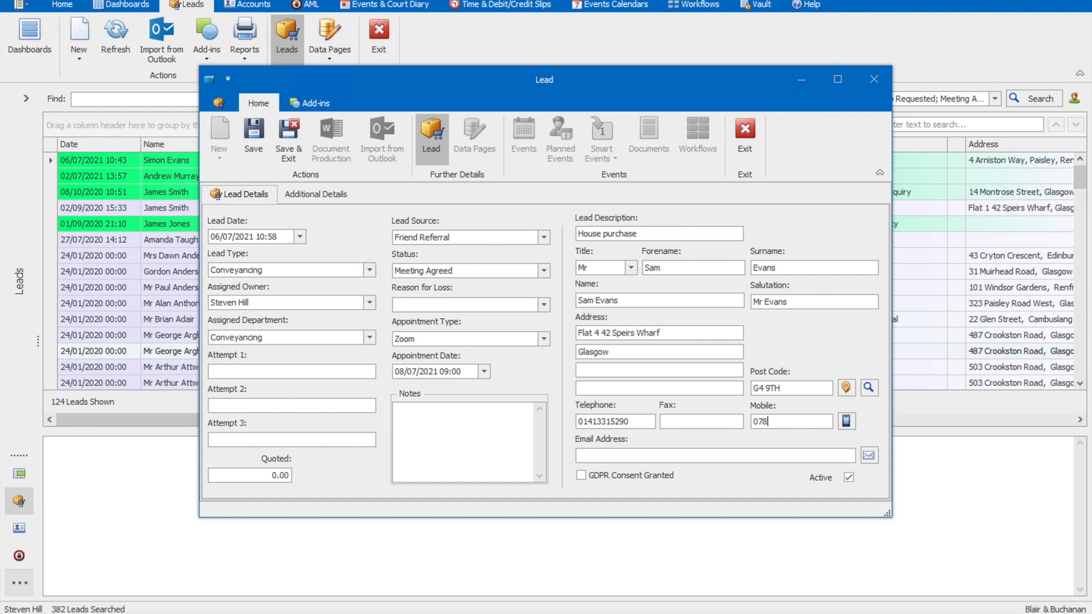
left_click(602, 458)
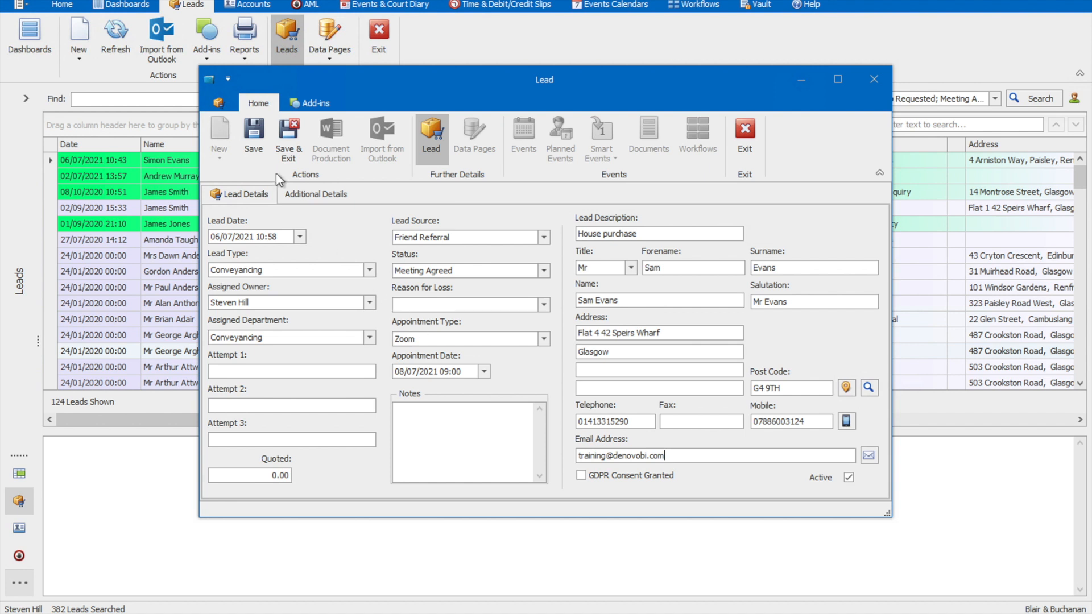
Step: Save the new lead and send the New Enquiry notification email
left_click(259, 150)
left_click(255, 152)
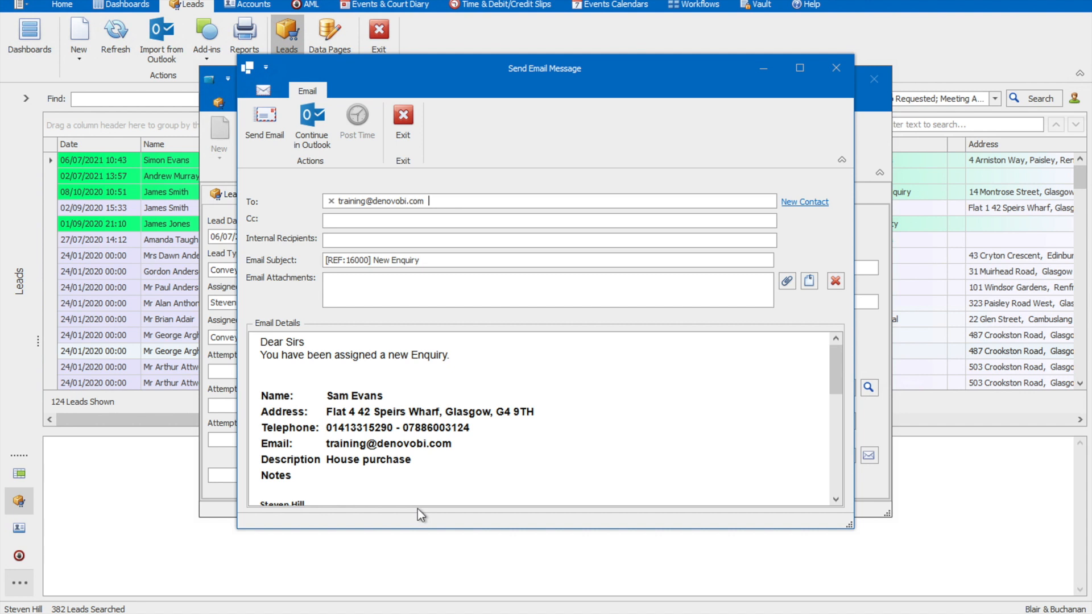
left_click(265, 134)
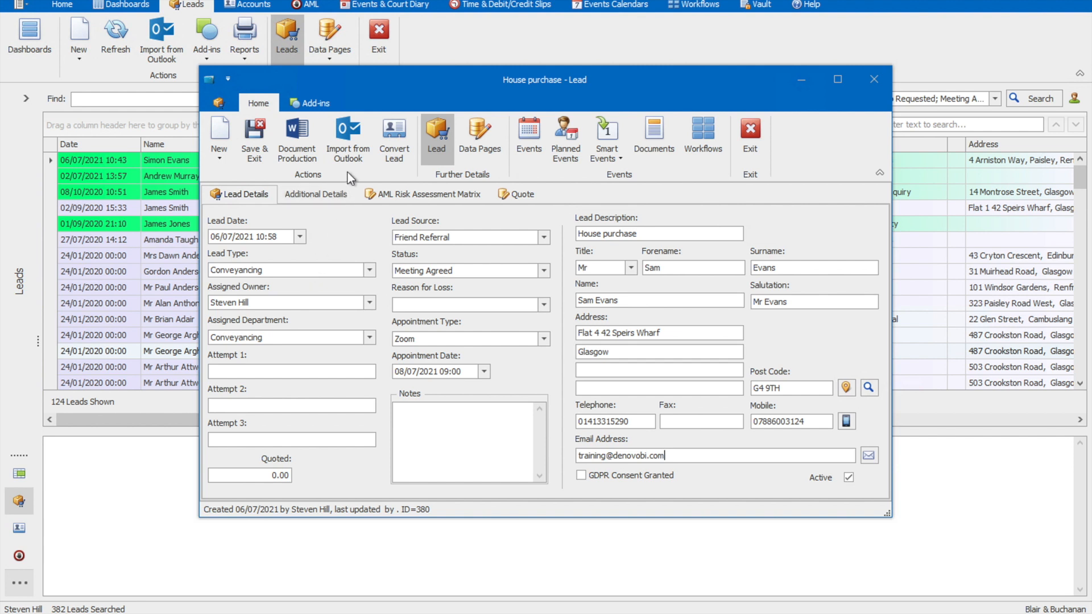
Step: View the document templates available for the lead in the Document Production Wizard, and cancel the wizard
left_click(300, 151)
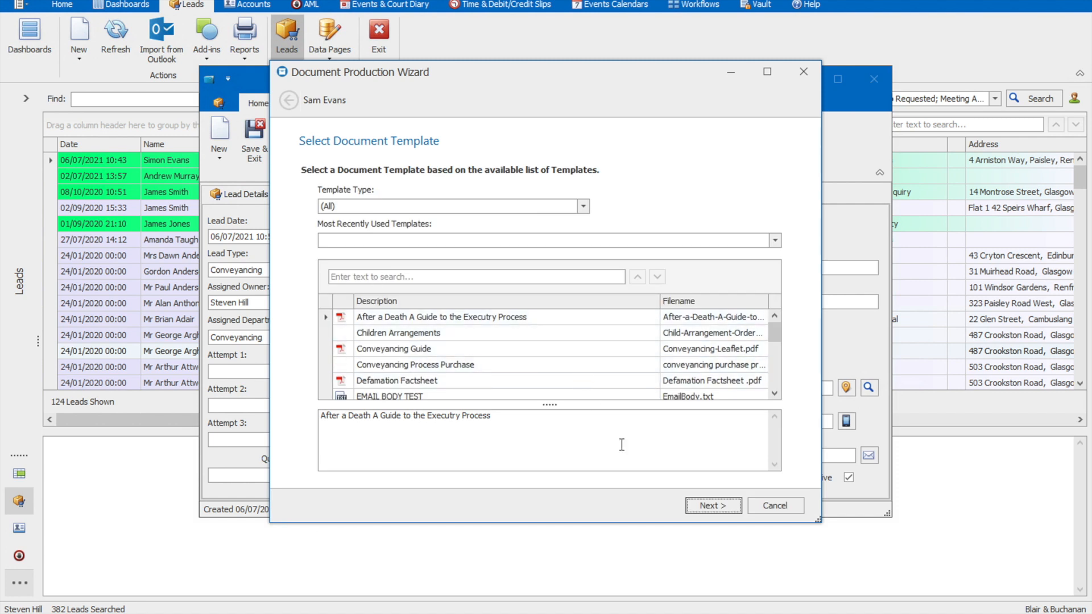
left_click(780, 510)
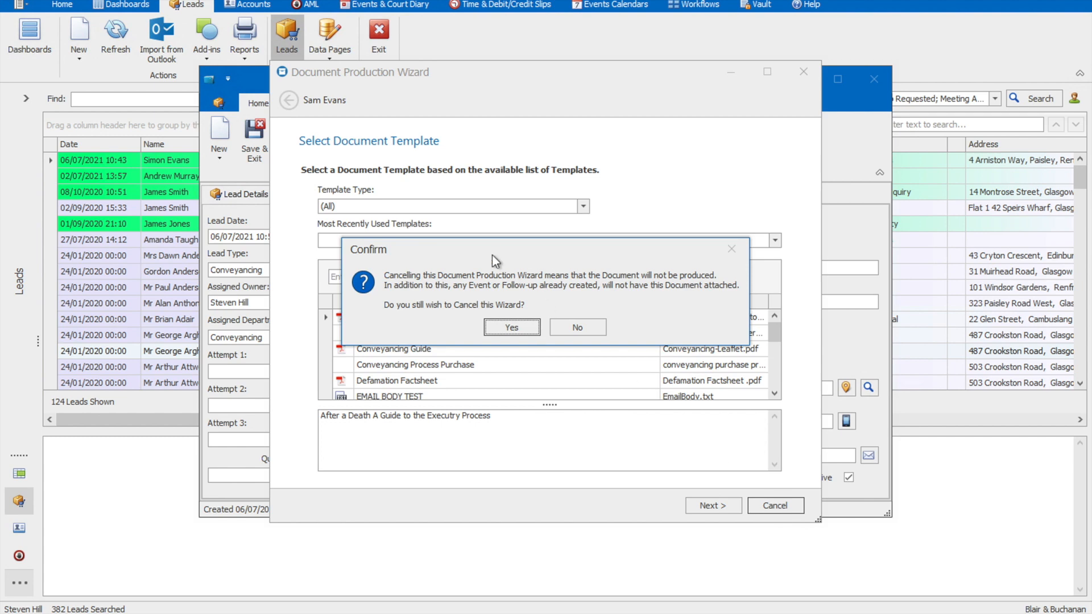
left_click(506, 328)
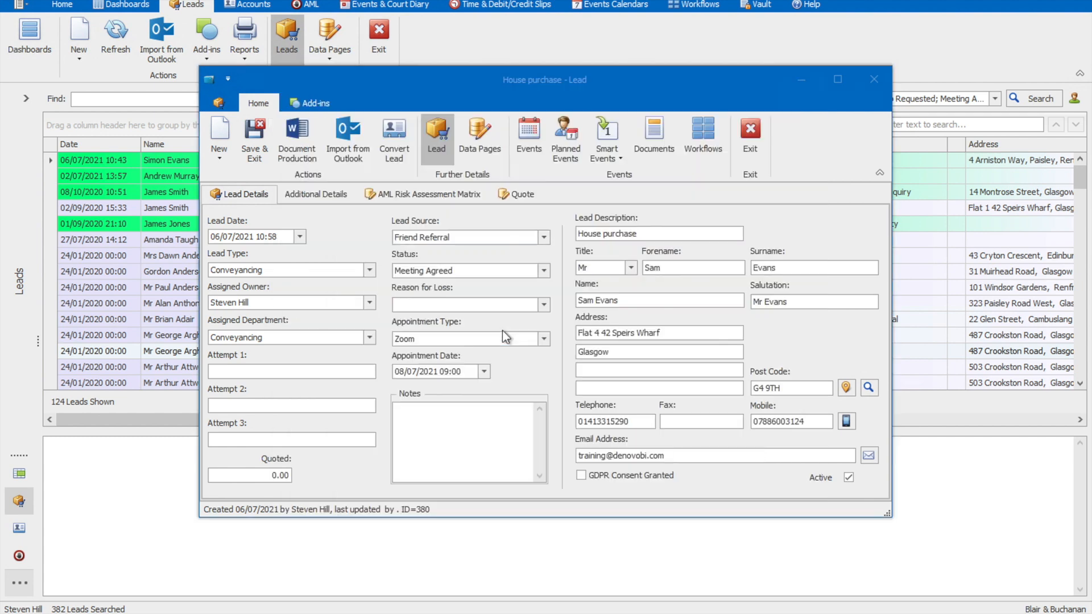
Step: Import the "[REF:15999] New Enquiry" email from the Outlook Inbox into the House purchase lead
left_click(339, 138)
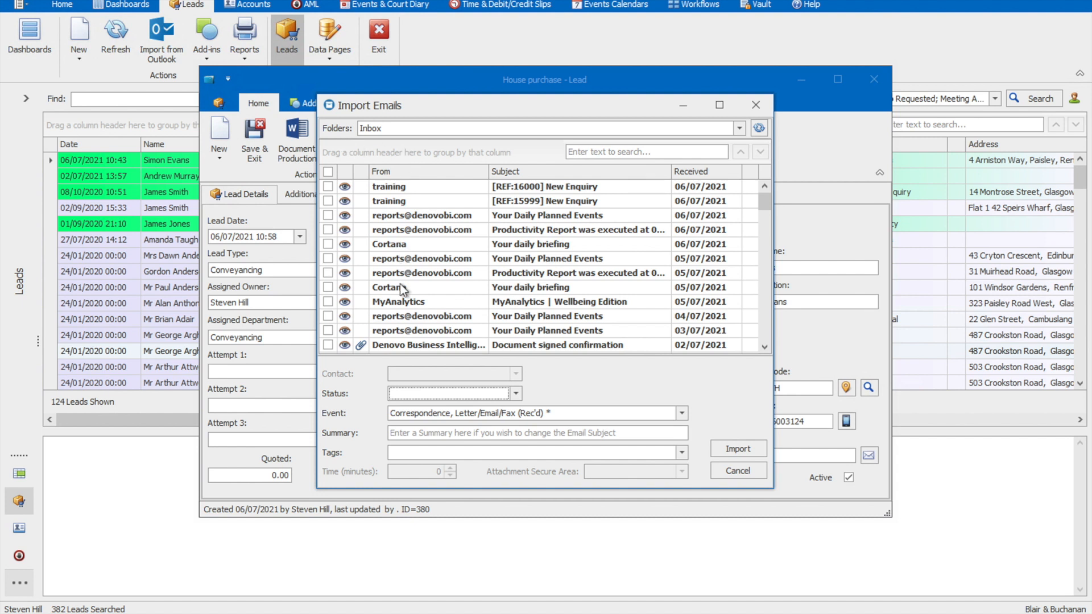
left_click(328, 201)
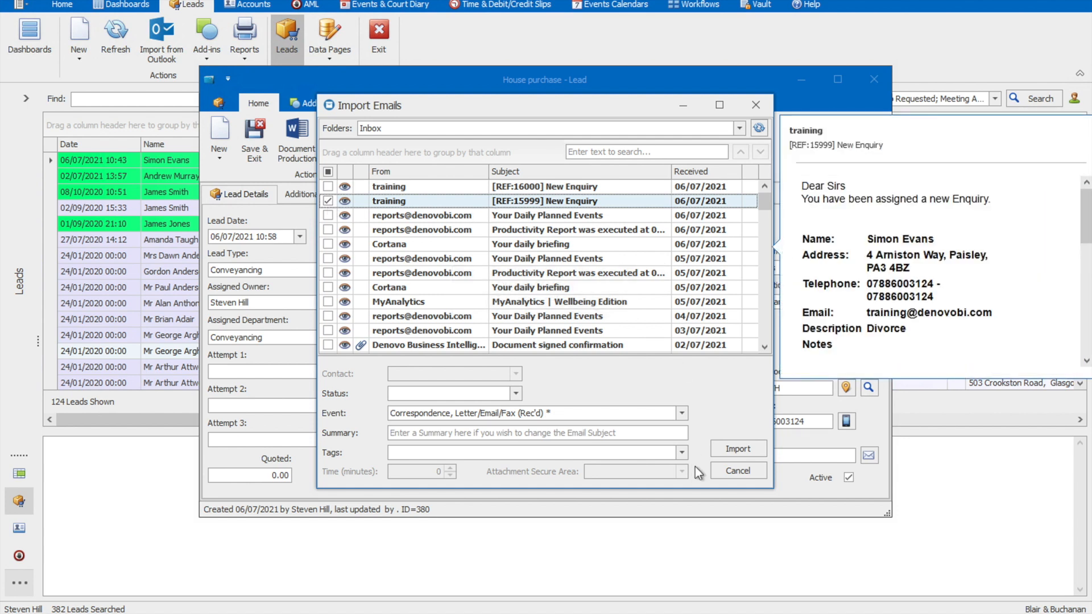
left_click(729, 447)
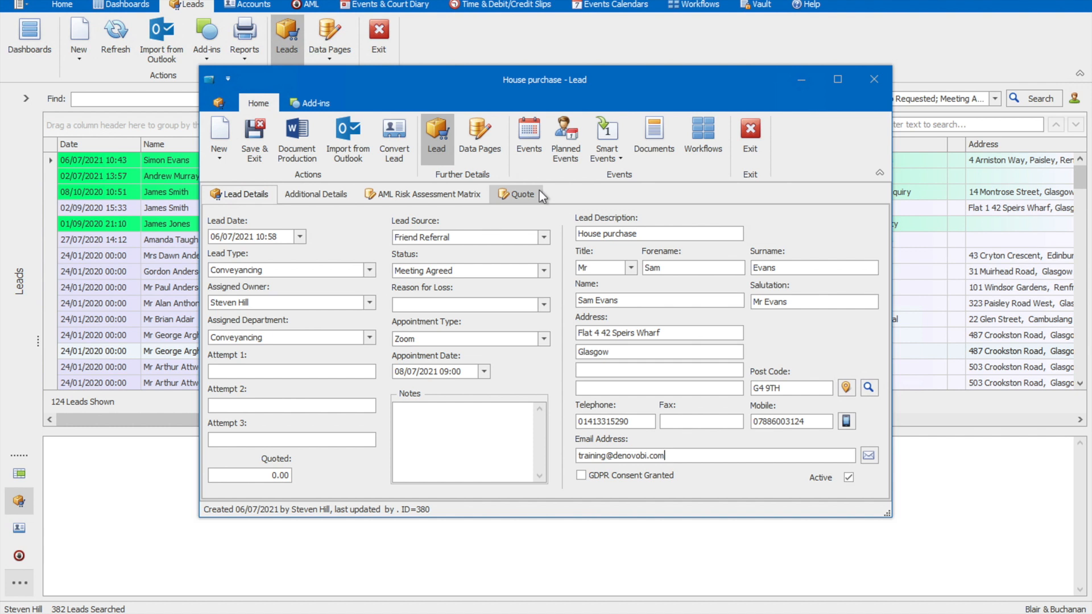
Step: Review the lead's events, checking the details of the imported New Enquiry email and the New Enquiry Assignment
left_click(523, 132)
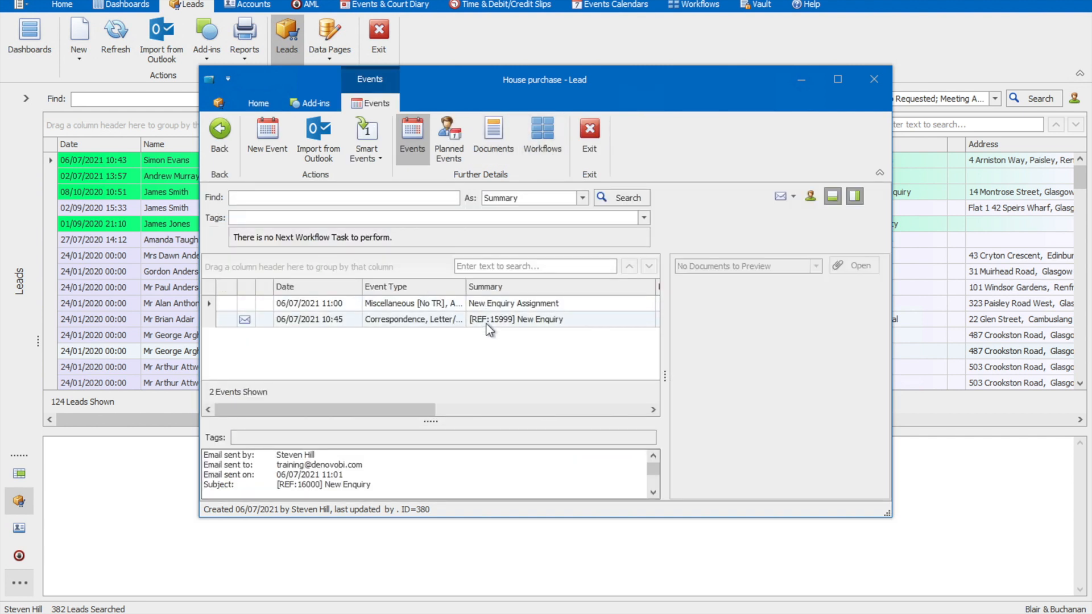
left_click(487, 325)
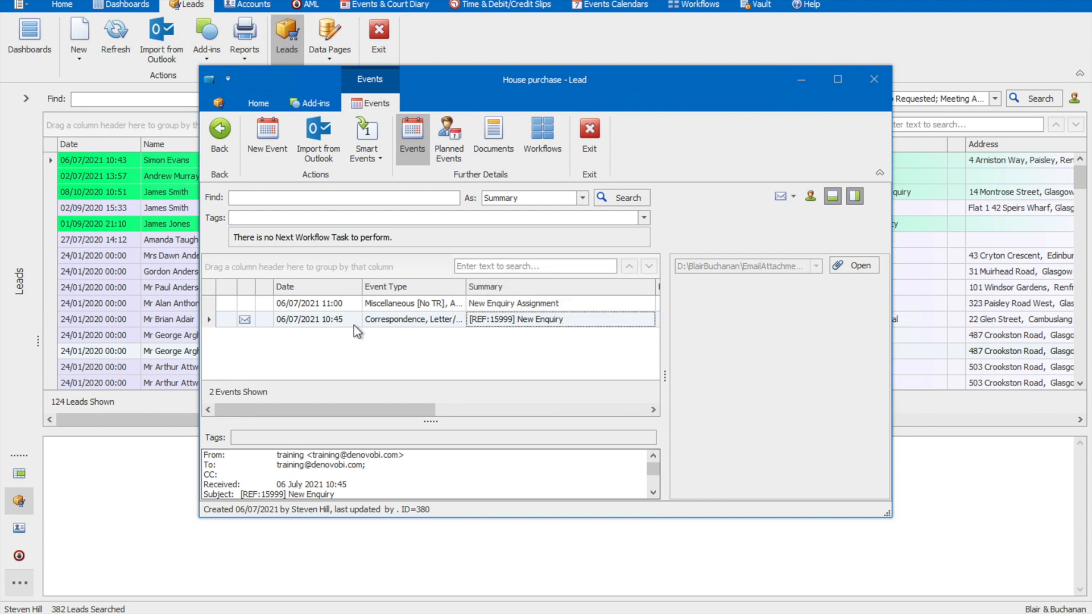
left_click(518, 304)
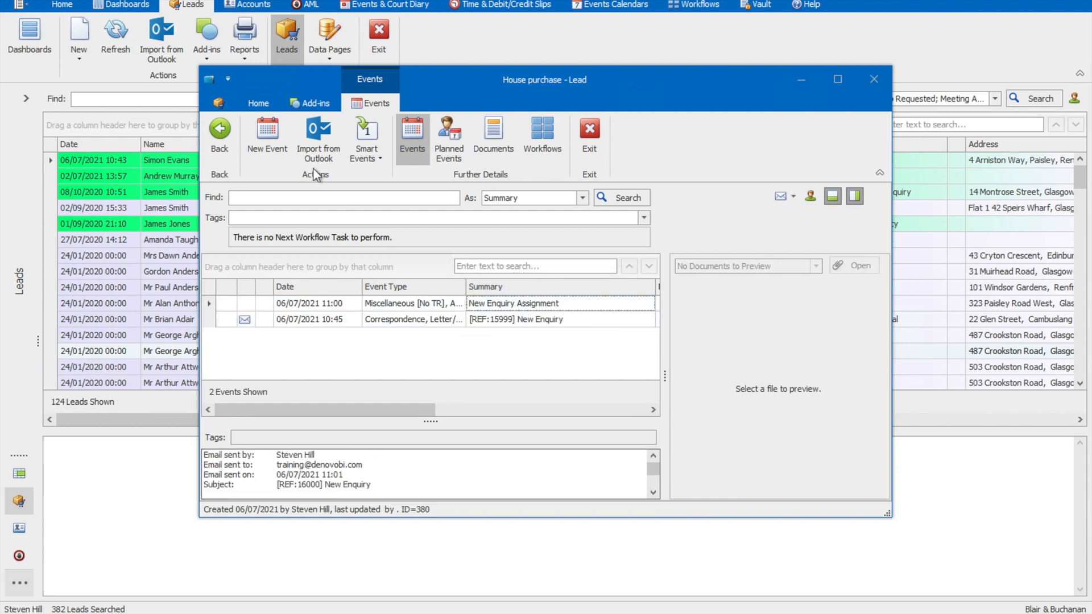
left_click(327, 304)
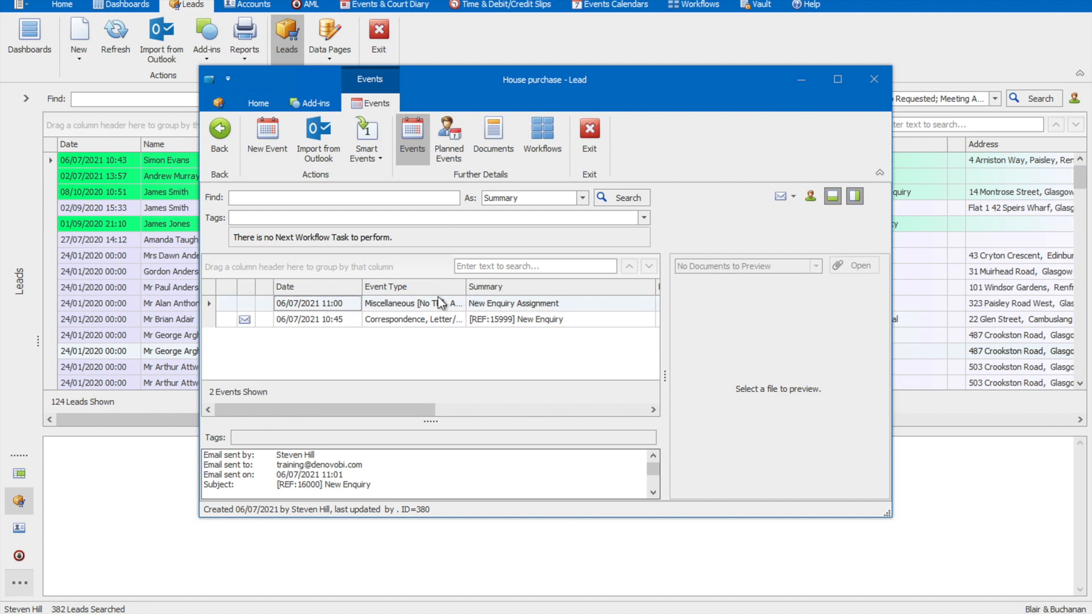
Step: Run the Additional Dwelling Supplement smart event, check the email's text and PDF attachment, and send it to the lead's contact
left_click(370, 152)
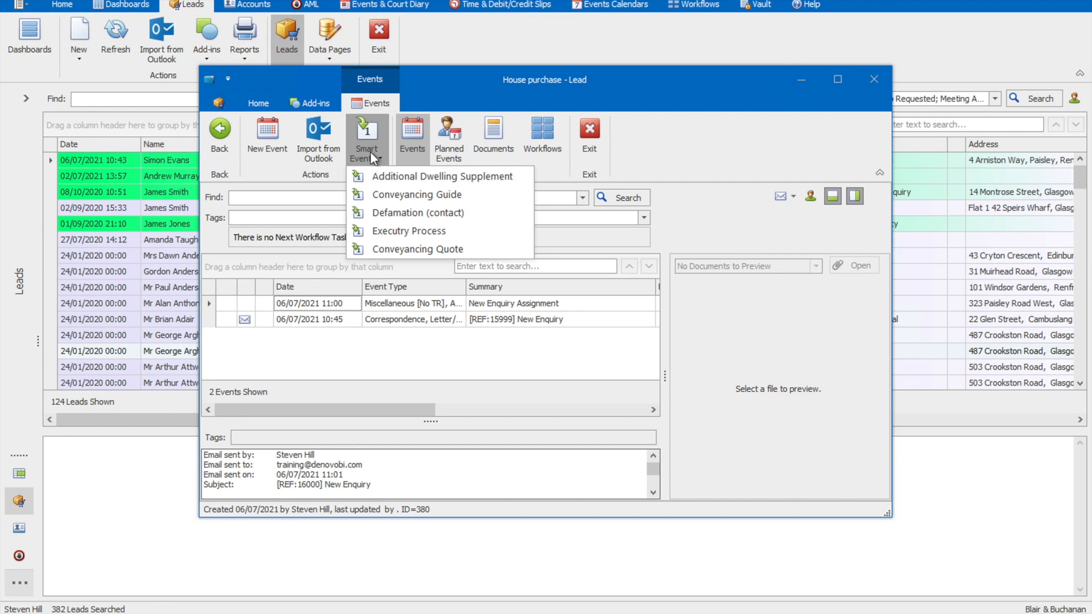
left_click(389, 177)
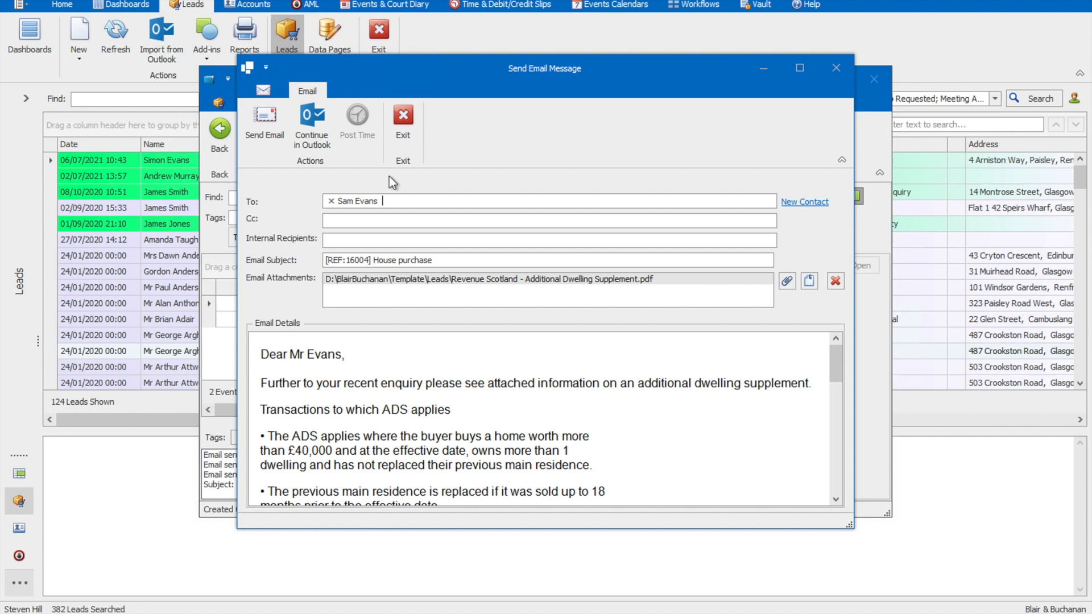
mouse_move(836, 361)
left_mouse_down()
mouse_move(835, 398)
mouse_move(837, 367)
left_mouse_up()
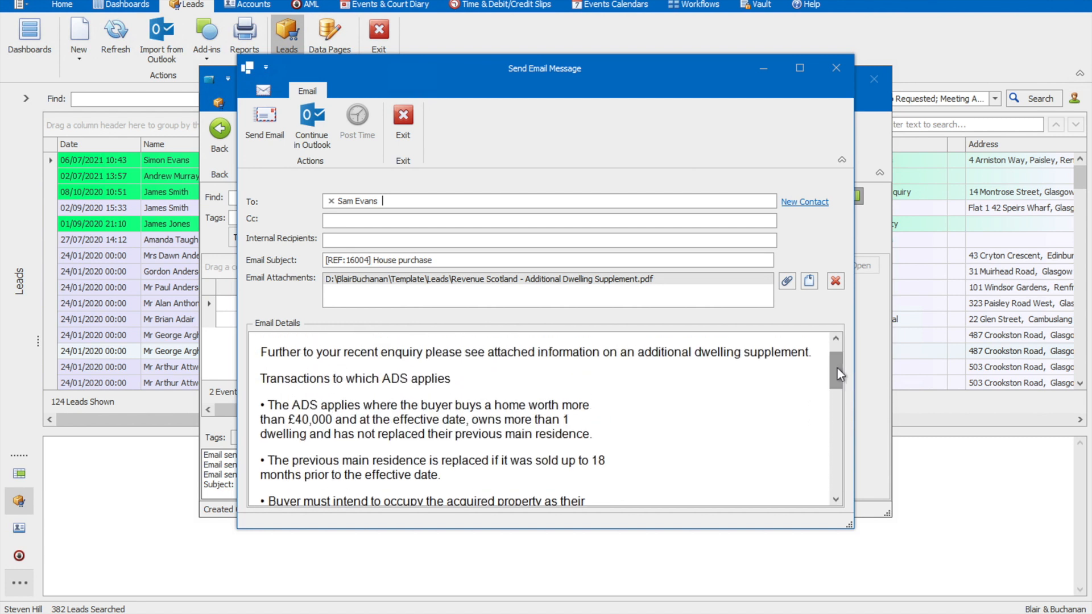
double_click(611, 280)
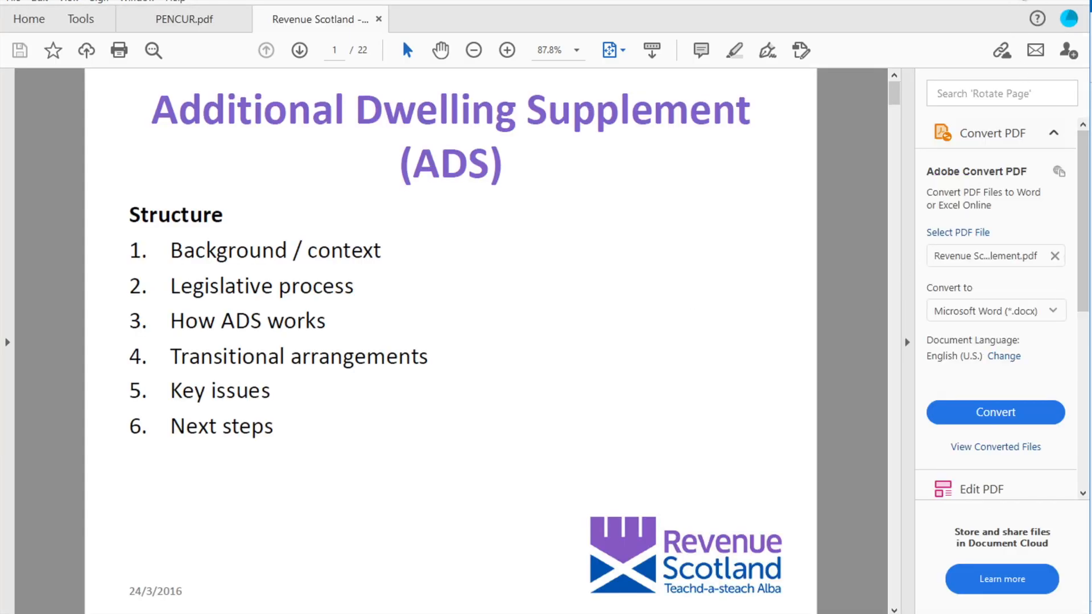
left_click(1027, 0)
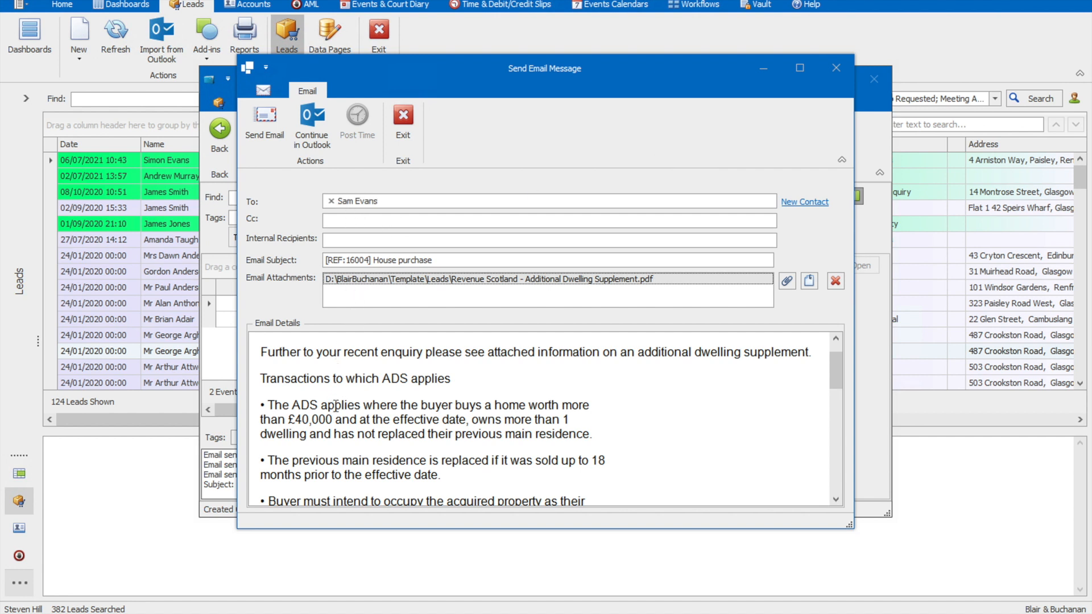
left_click(277, 138)
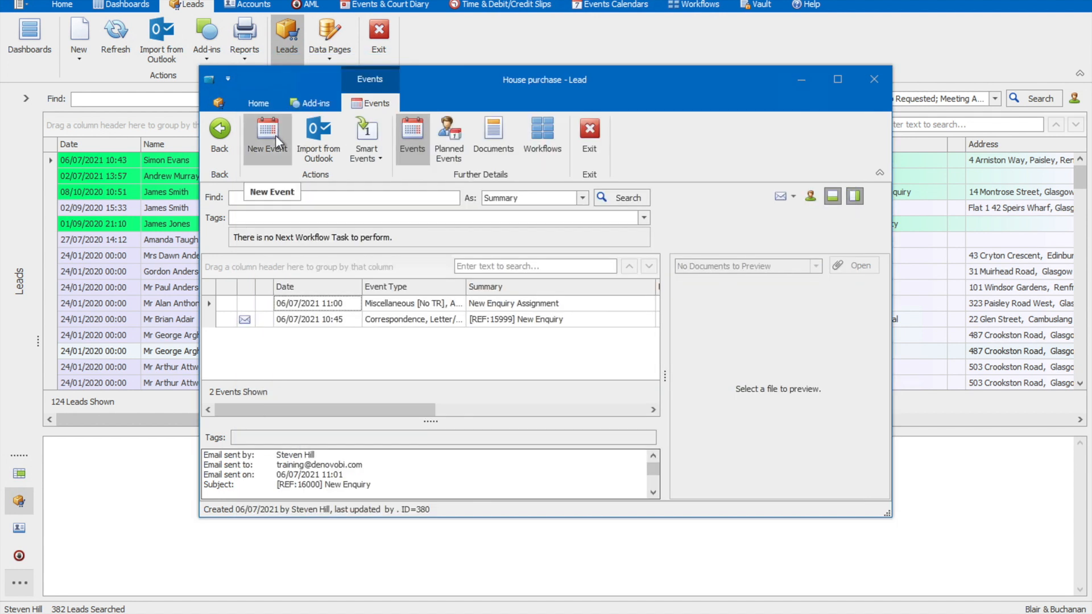
Step: Refresh the lead's events, preview the Additional Dwelling Supplement event's attachment, and close the lead
left_click(605, 198)
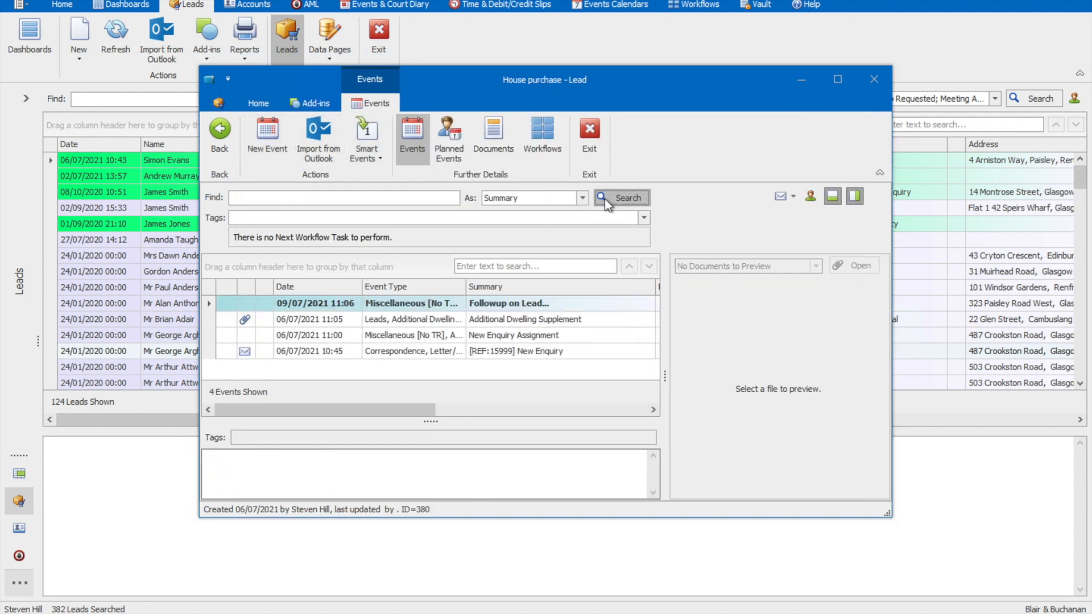
left_click(517, 322)
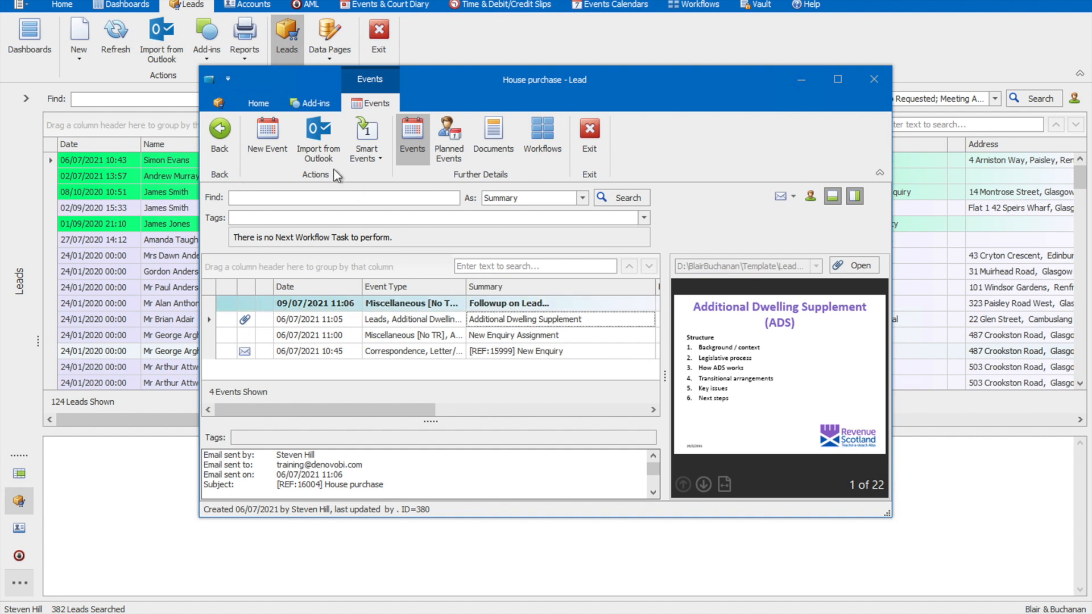
left_click(214, 135)
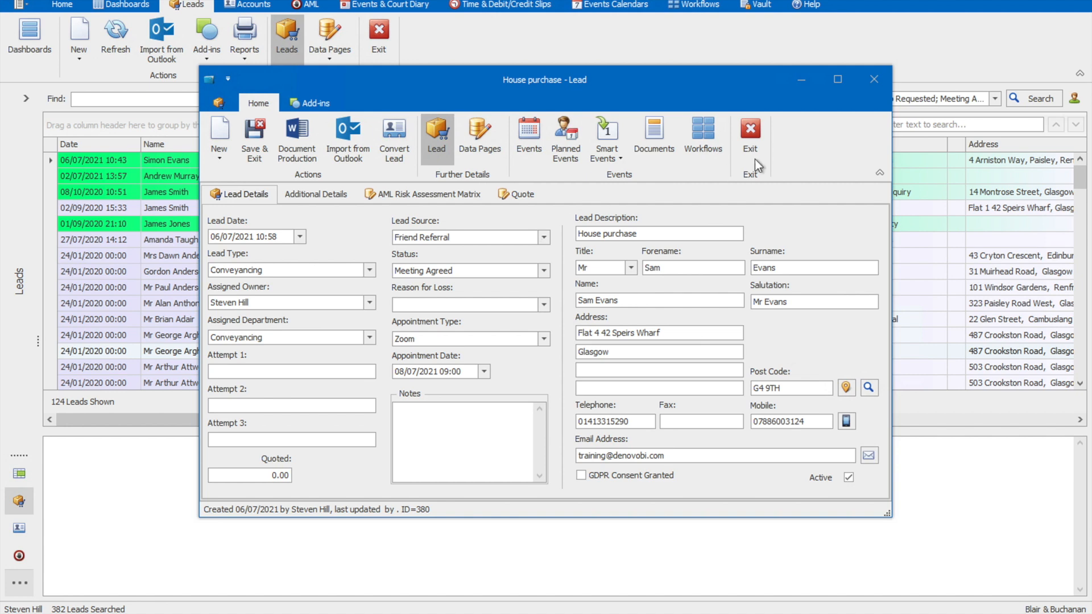
left_click(752, 134)
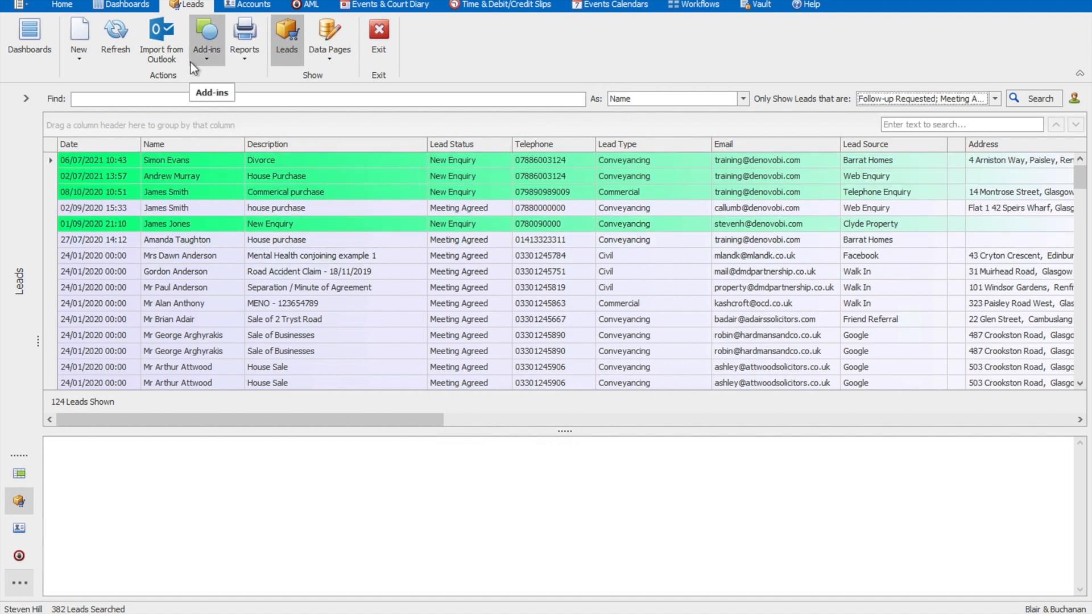
Step: View the New Enquiries report with its lead status breakdown and charts, and return to the leads list
left_click(245, 57)
left_click(253, 76)
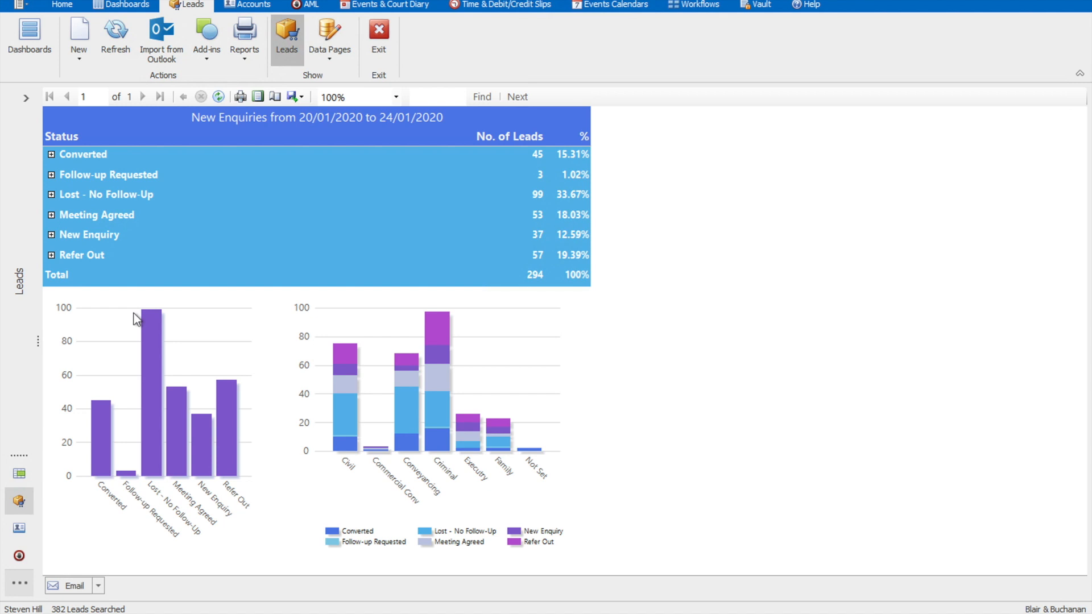
left_click(288, 53)
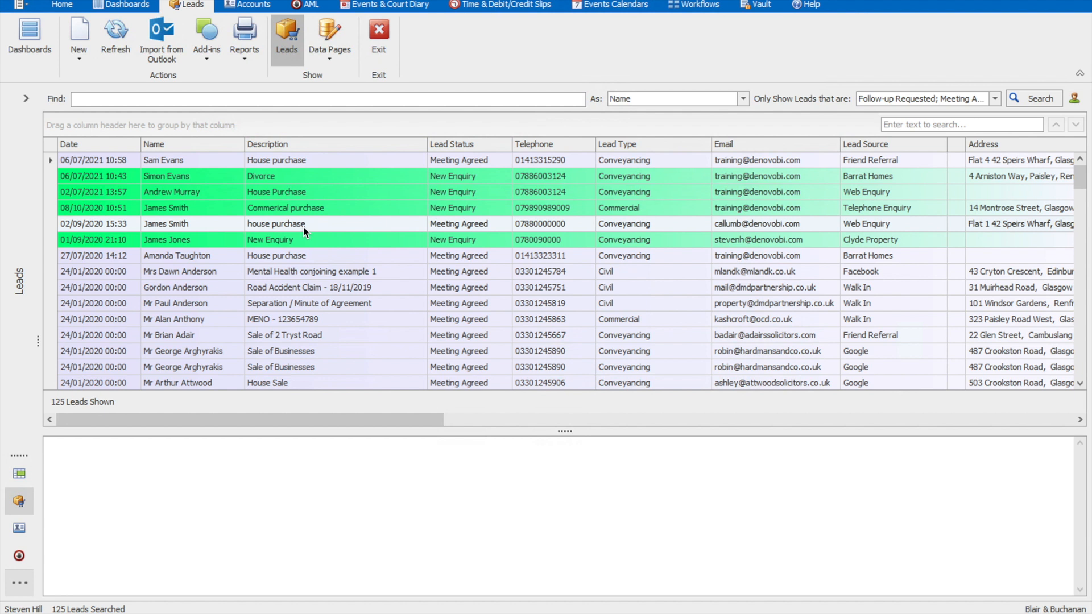
Step: Open the Divorce lead, start converting it to a new CRM client and matter with accounts, and accept the entity details
left_click(271, 177)
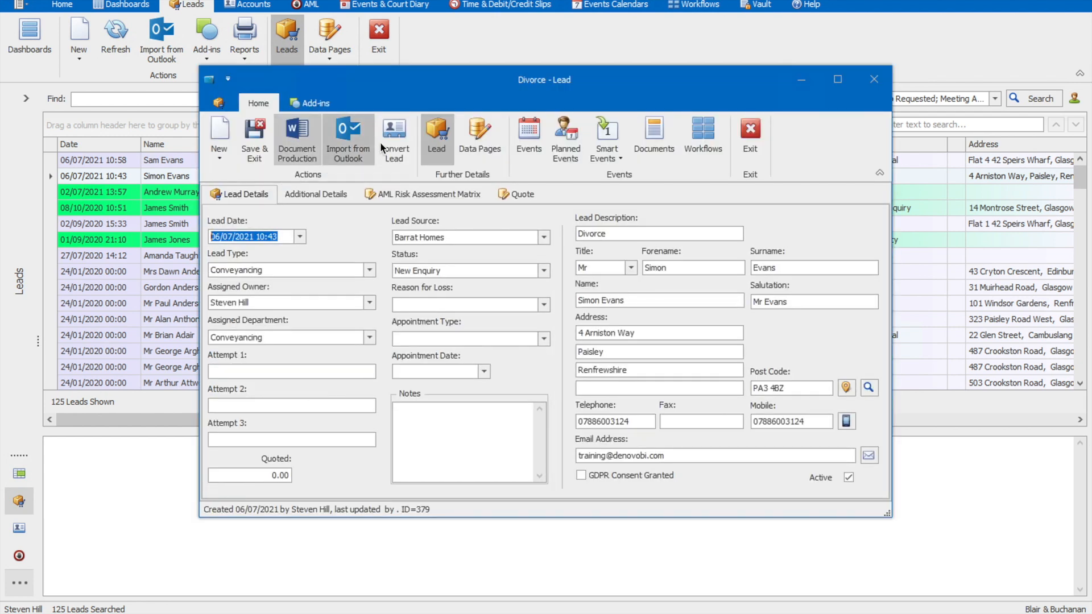
left_click(397, 144)
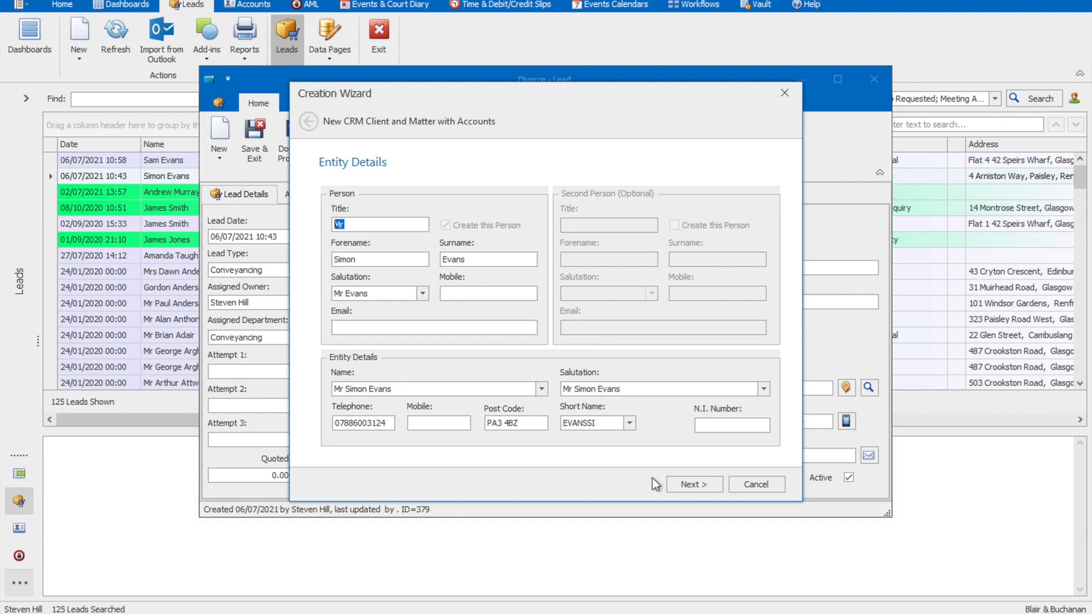
left_click(689, 485)
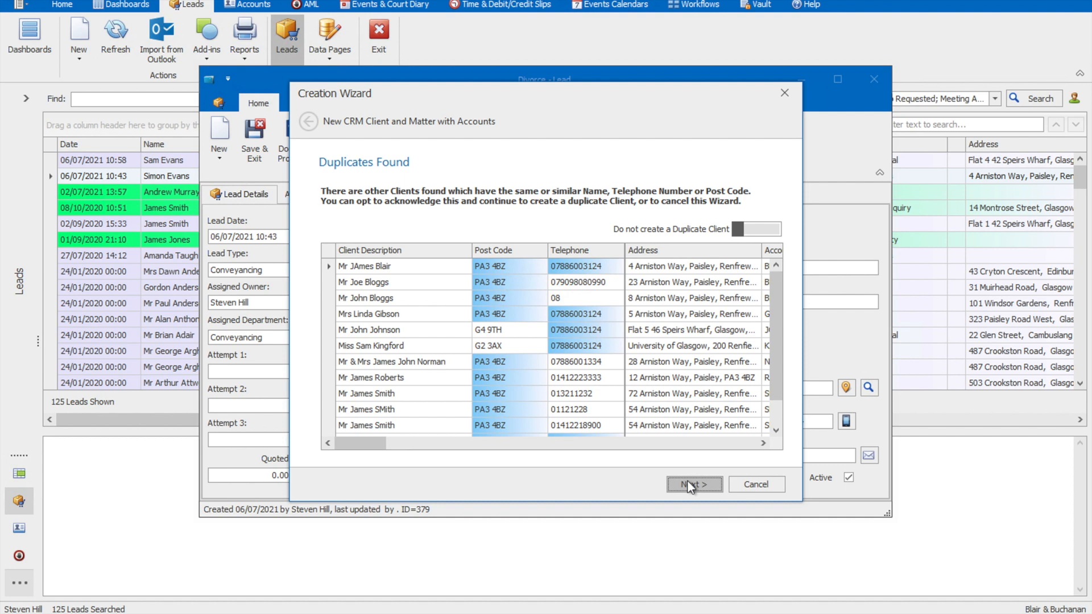
Step: Allow creation of a duplicate client and accept the CRM client details, skipping the analysis values
left_click(763, 229)
left_click(708, 483)
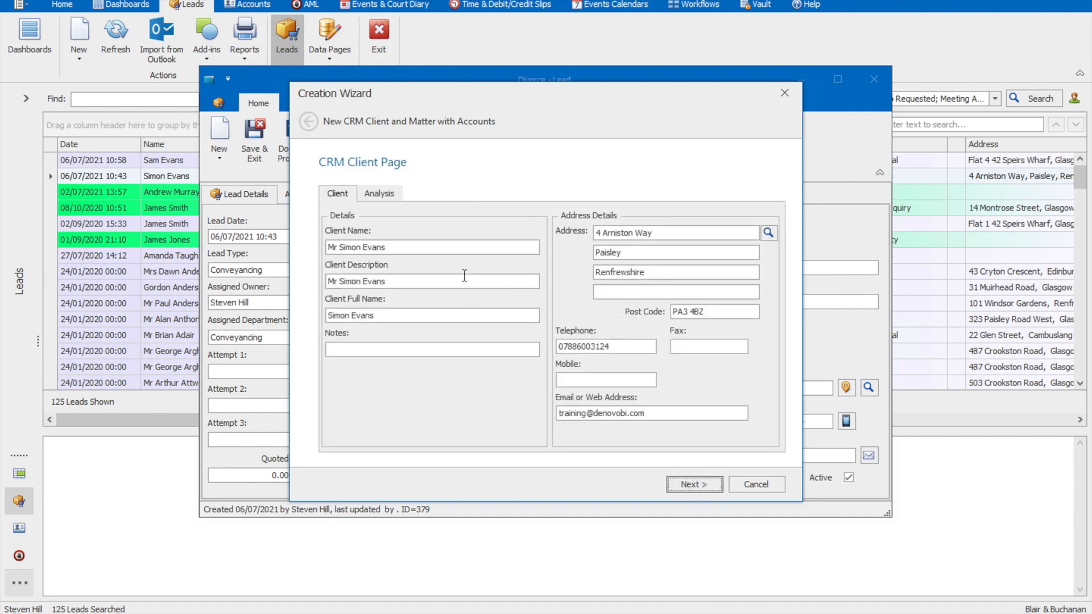
left_click(706, 480)
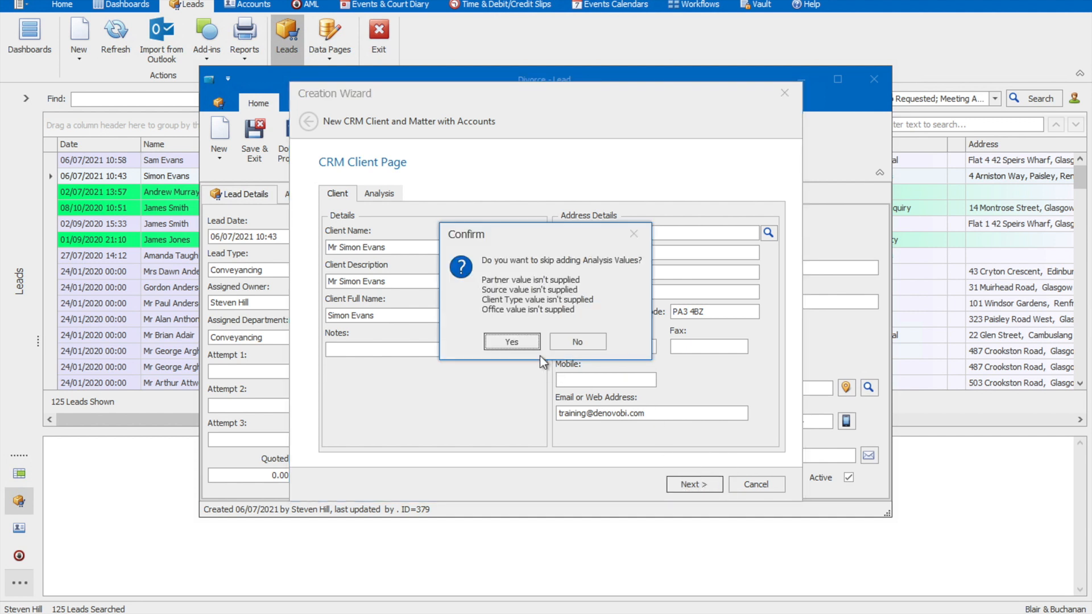
left_click(516, 342)
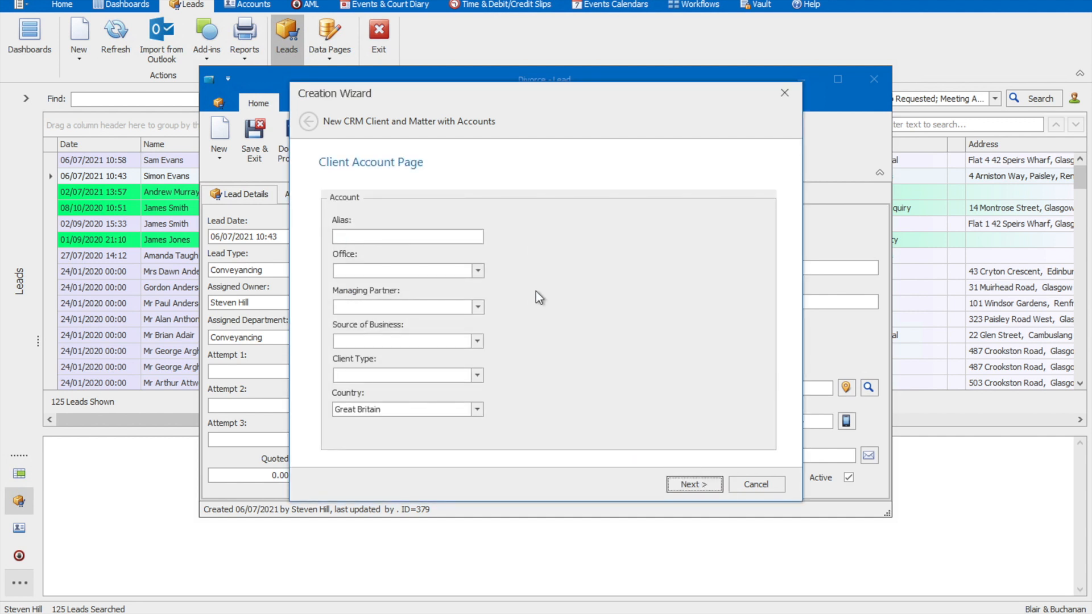
Step: Select the client account's managing partner, and set the source of business to Client Referral and the client type to Private
left_click(414, 303)
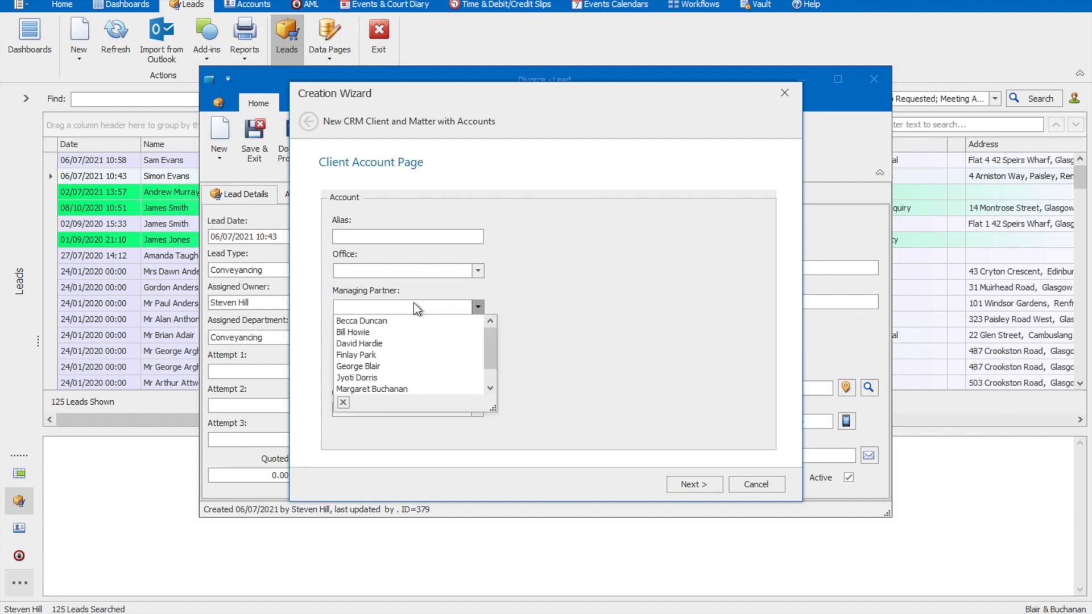
left_click(386, 343)
left_click(387, 340)
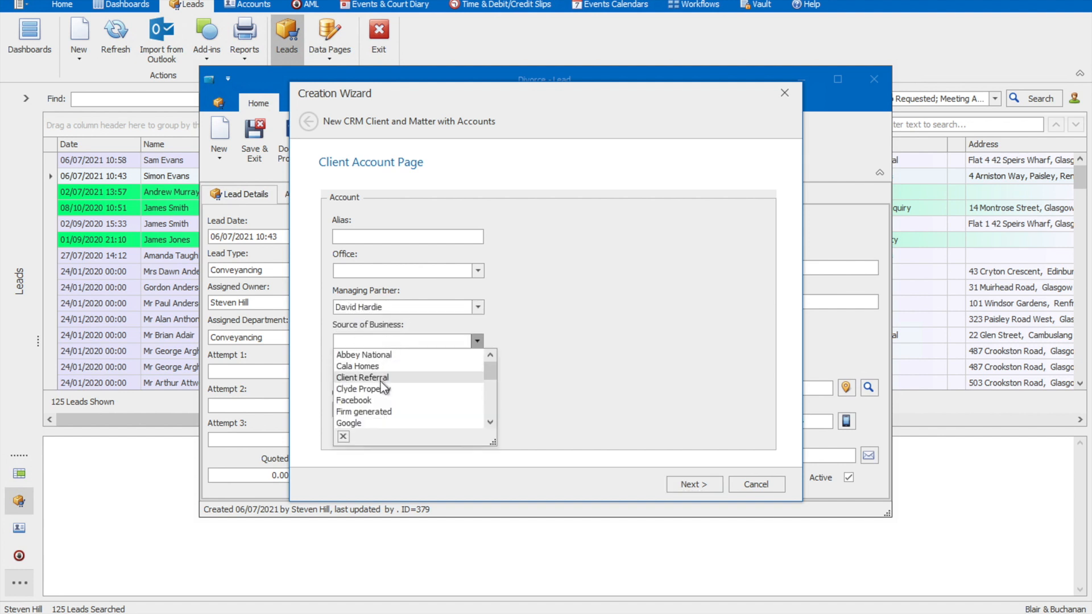
left_click(381, 380)
left_click(377, 375)
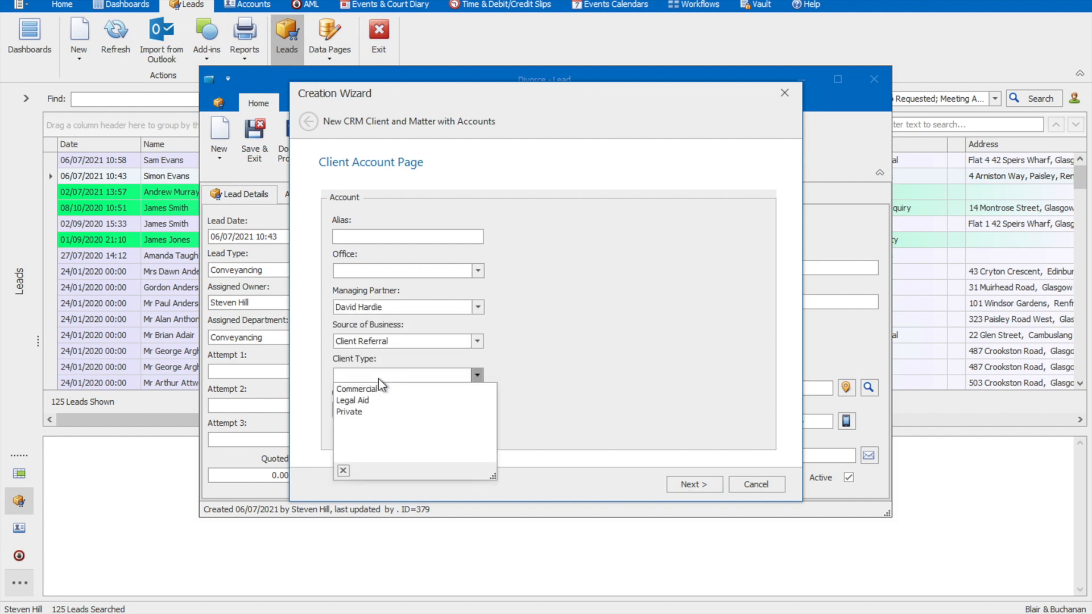
left_click(378, 412)
Step: Set the client account's office to Glasgow Office and continue to the CRM matter details
left_click(713, 483)
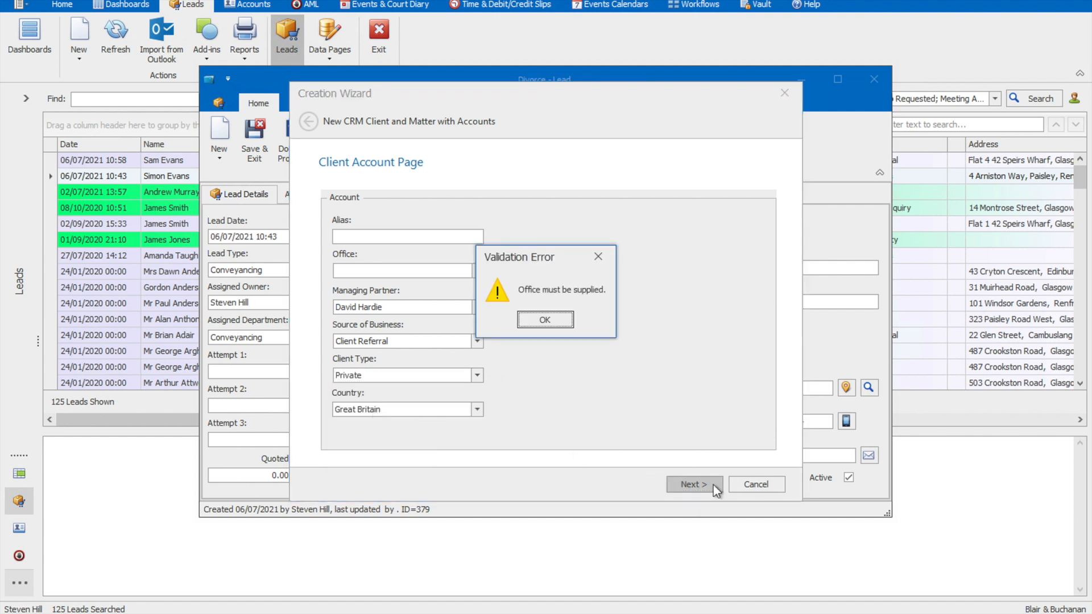
left_click(537, 319)
left_click(477, 274)
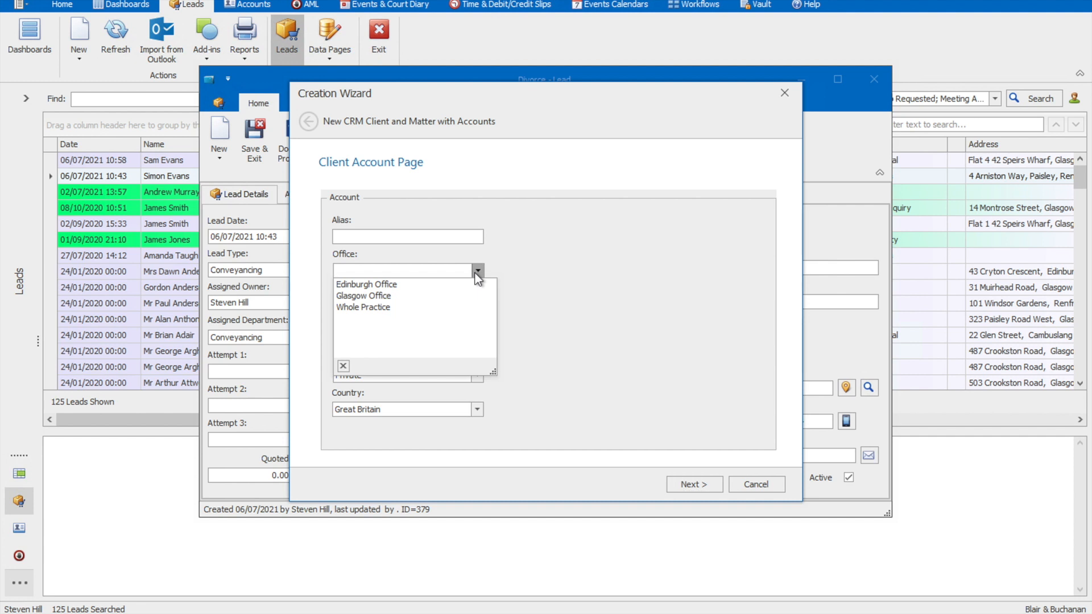
left_click(433, 299)
left_click(691, 484)
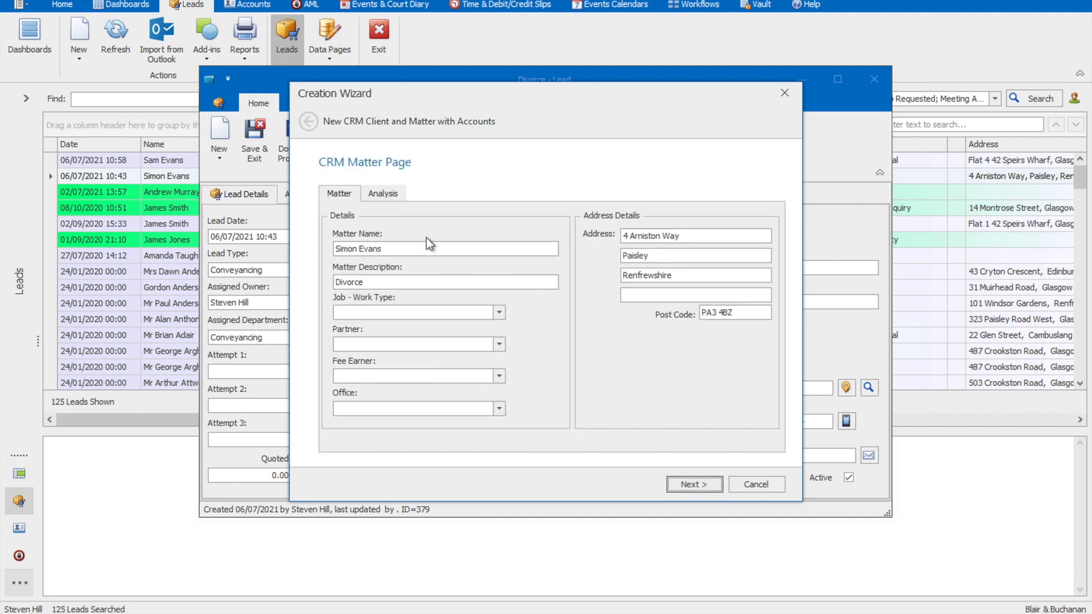
Step: Set the CRM matter's work type to Family and select the same person as its partner and fee earner
left_click(370, 314)
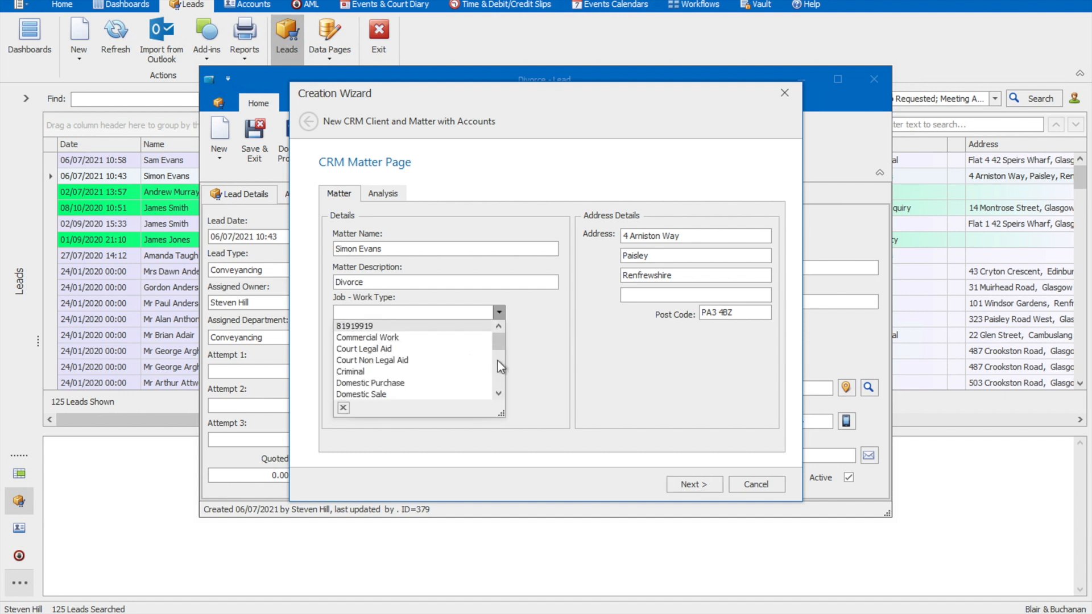
scroll(497, 364, "down", 3)
left_click(444, 350)
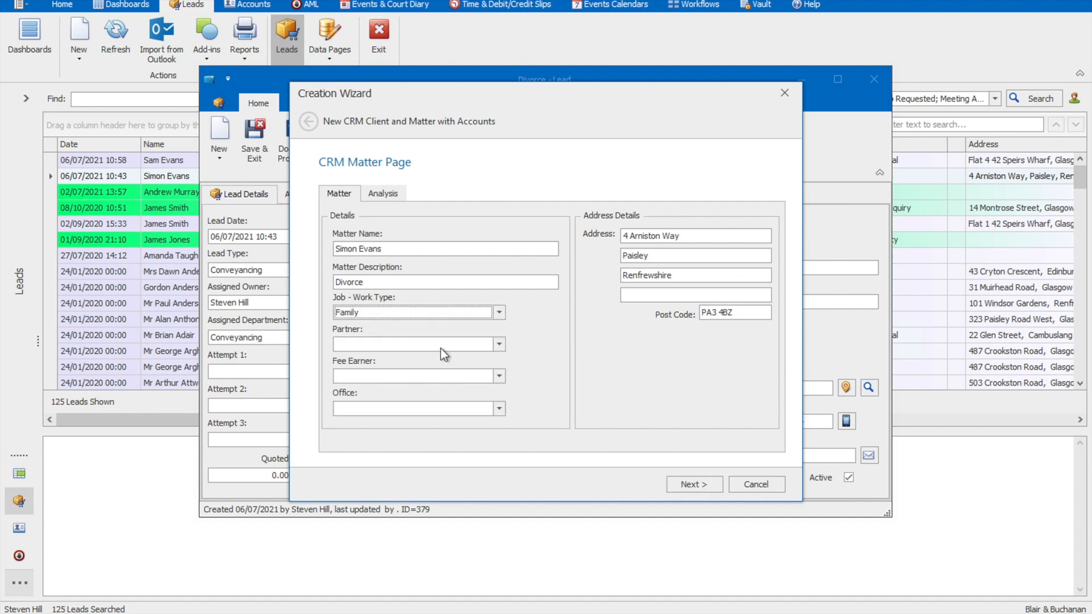
left_click(479, 343)
left_click(472, 380)
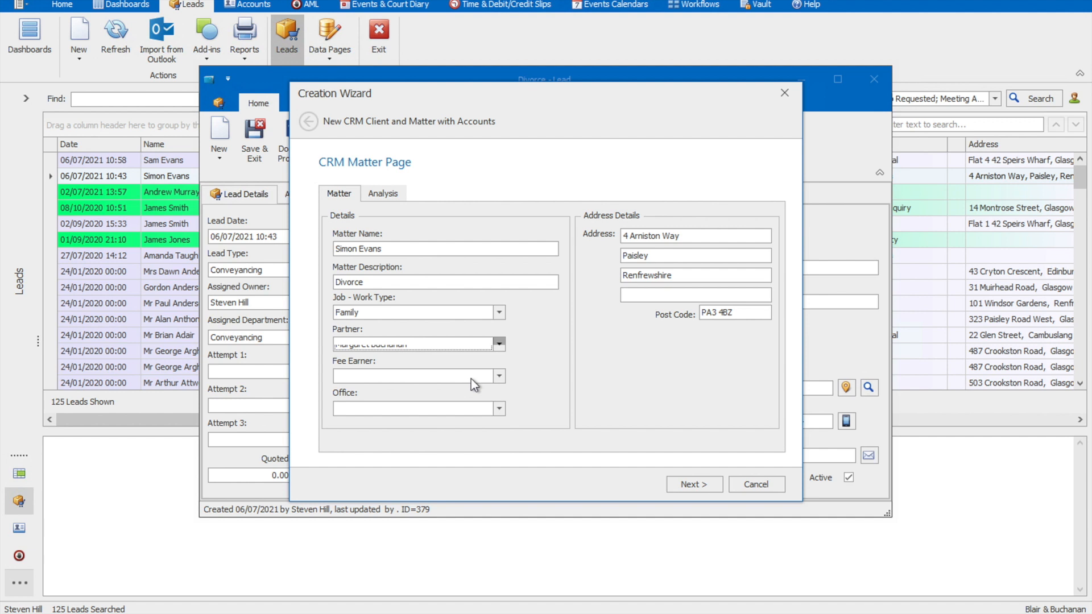
left_click(471, 377)
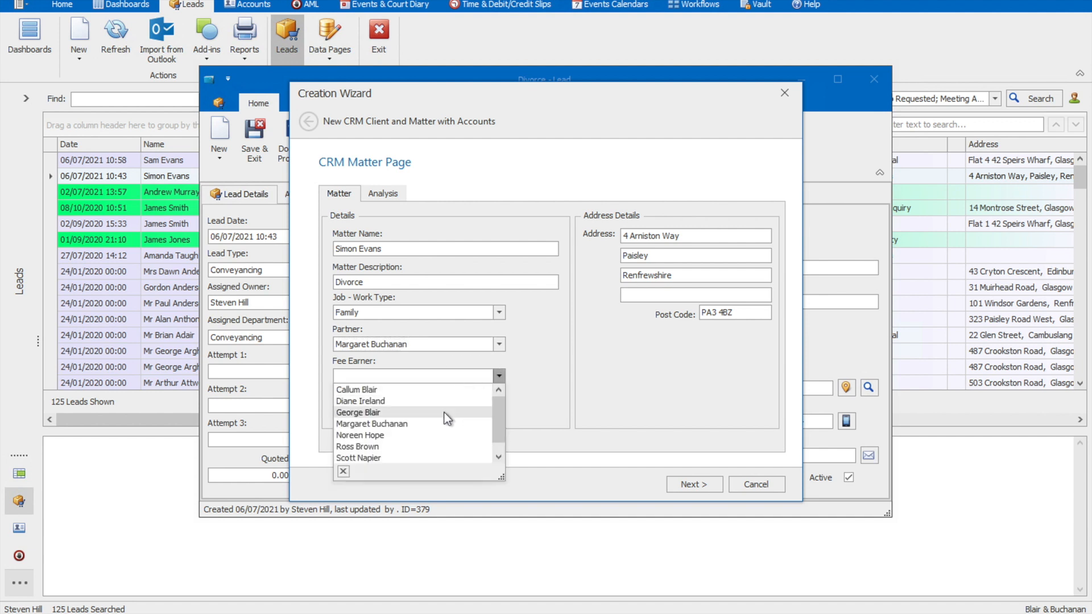
left_click(441, 423)
Step: Set the CRM matter's office to Glasgow Office and complete the conversion, accepting the matter account details as filled in
left_click(453, 413)
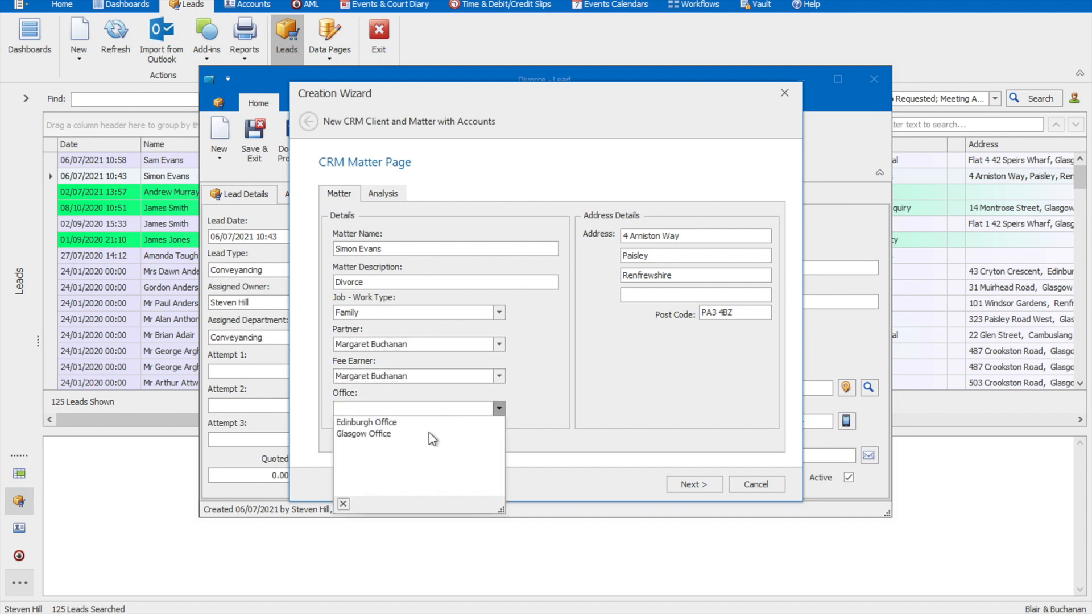
left_click(424, 438)
left_click(682, 486)
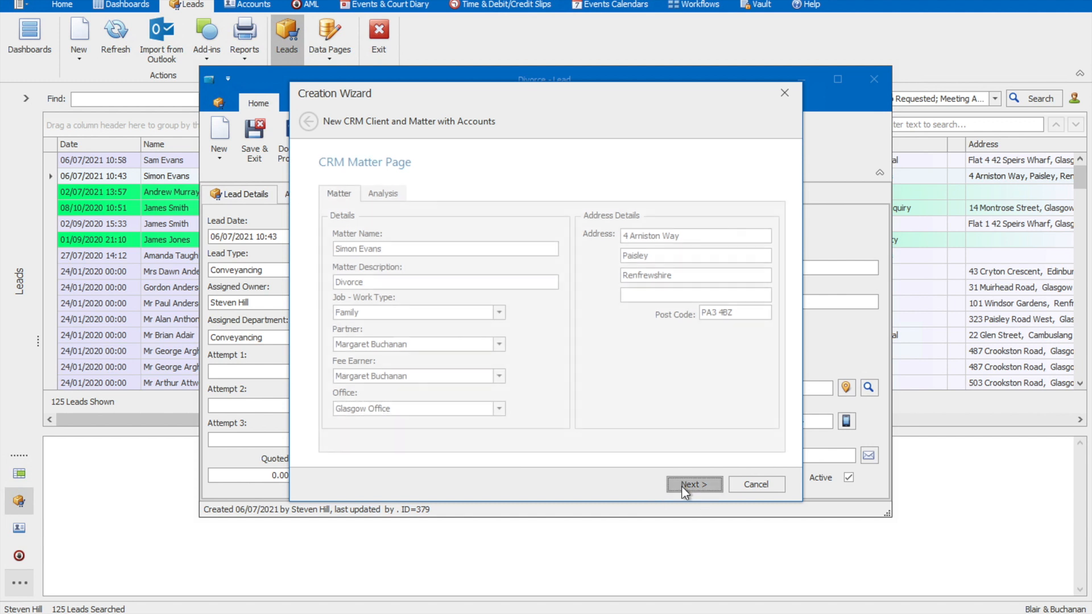
left_click(682, 486)
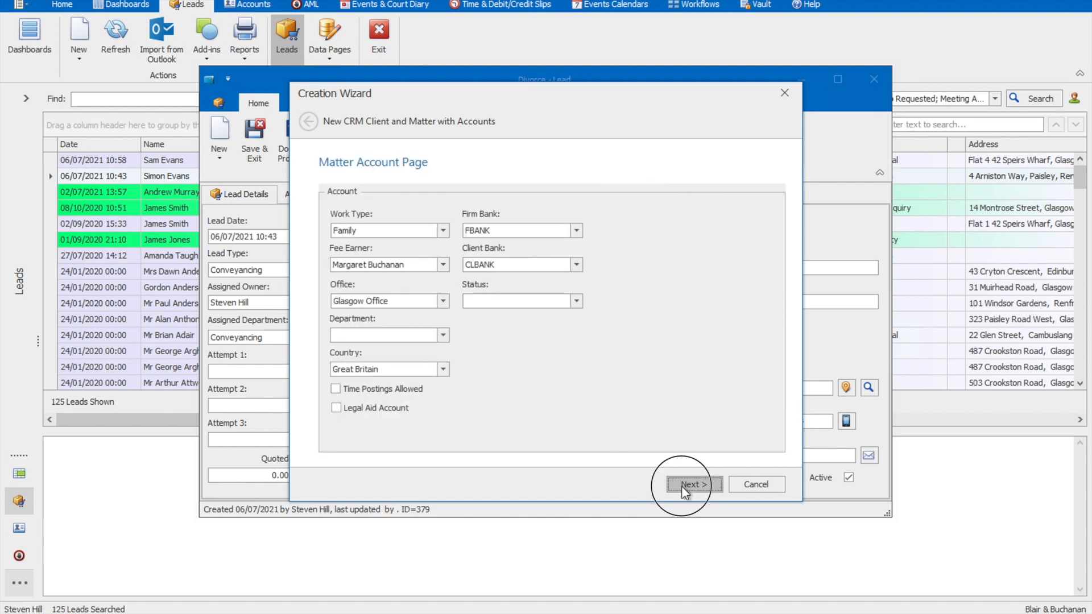
left_click(690, 485)
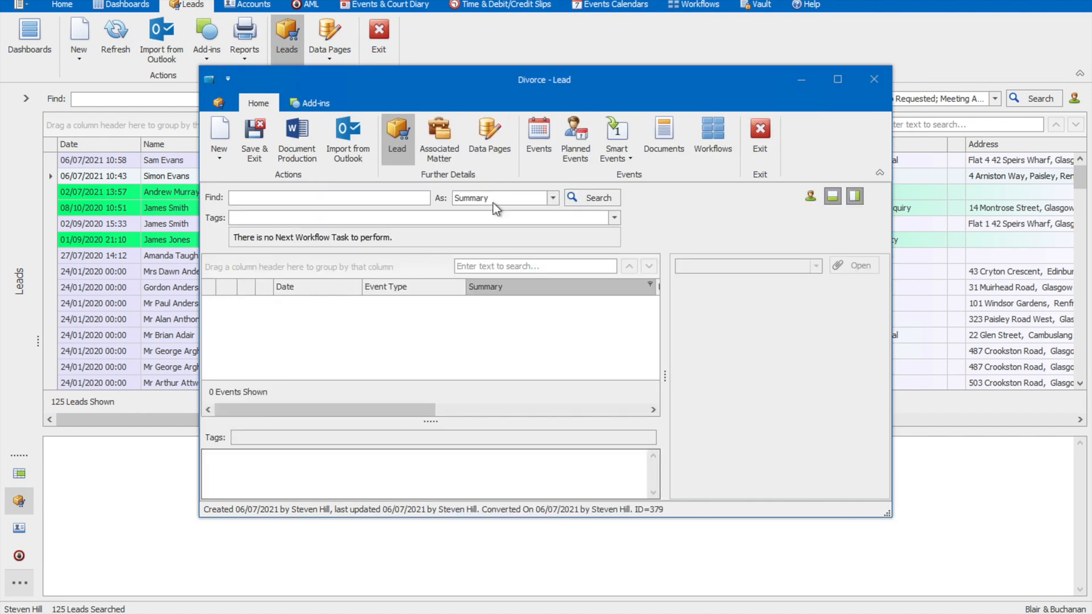
Step: Open the matter associated with the converted Divorce lead, review its details and events, and close the matter
left_click(450, 156)
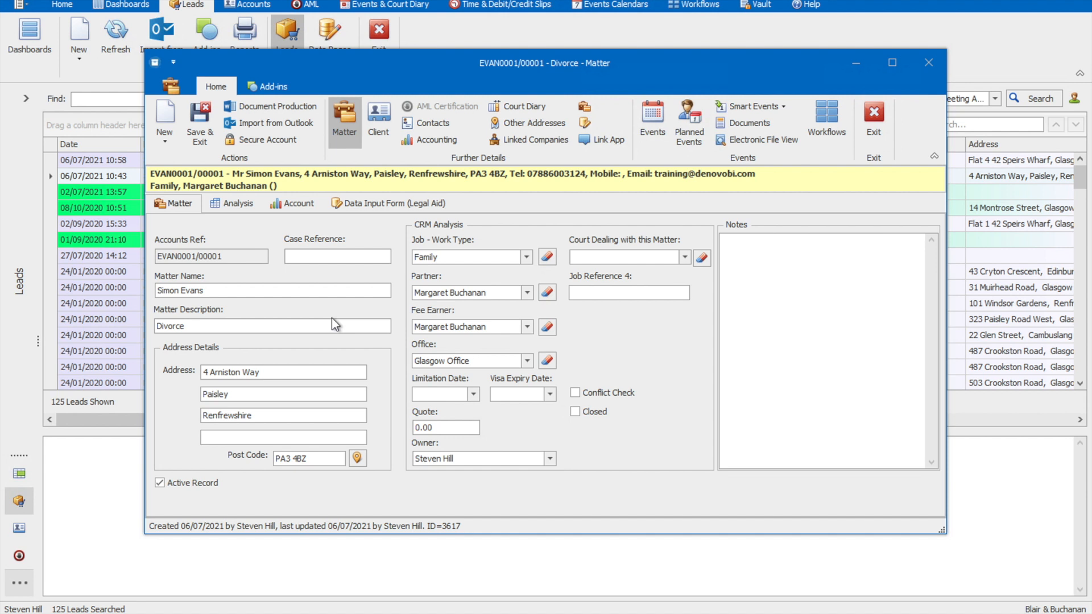
left_click(652, 135)
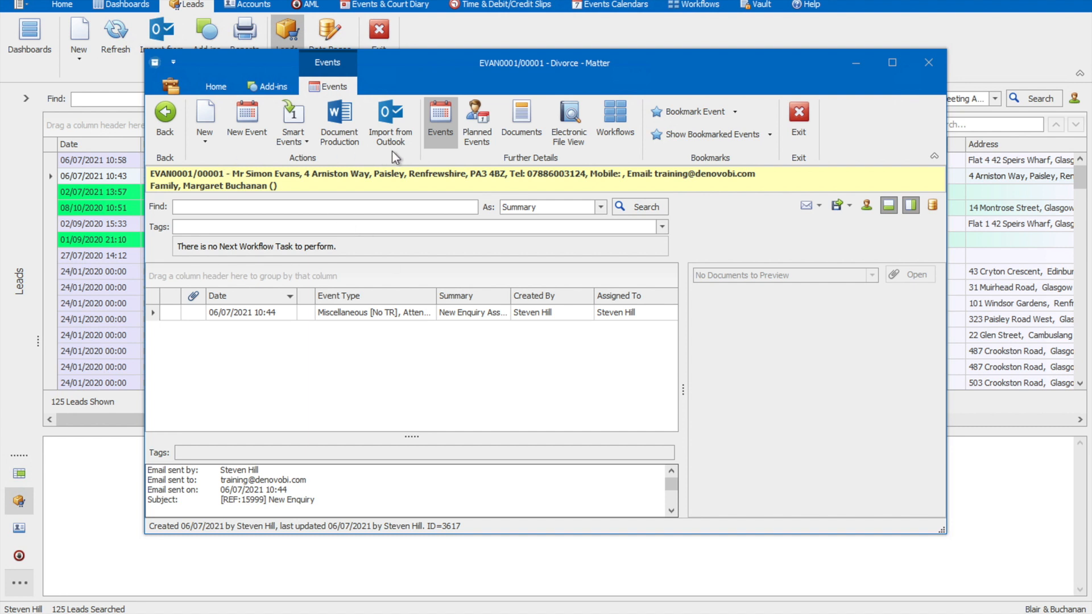
left_click(803, 131)
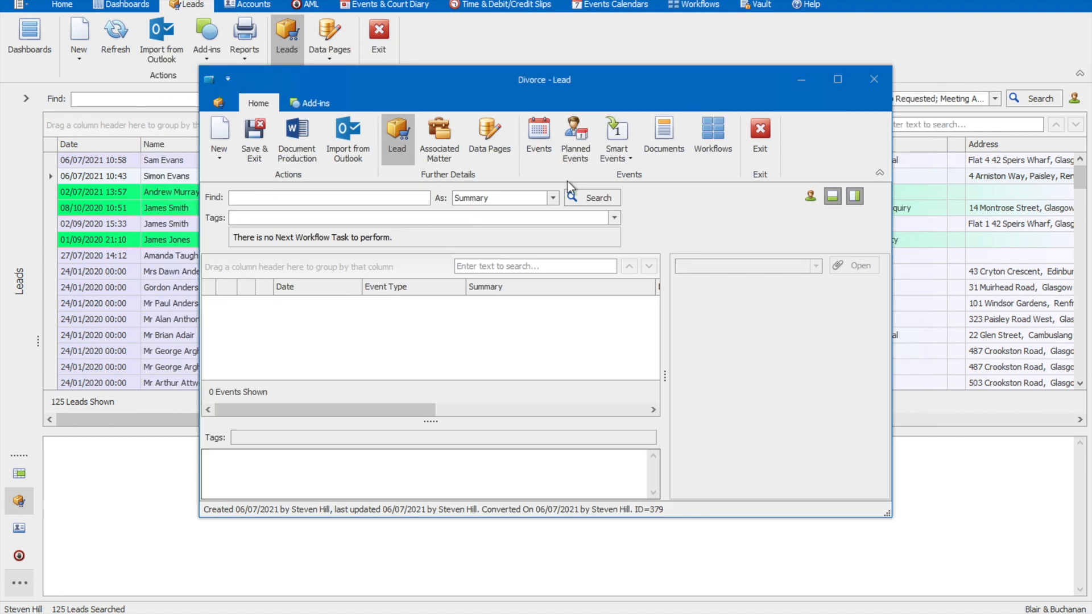
Step: Close the Divorce lead and run the Leads KPI report from the leads list
left_click(756, 142)
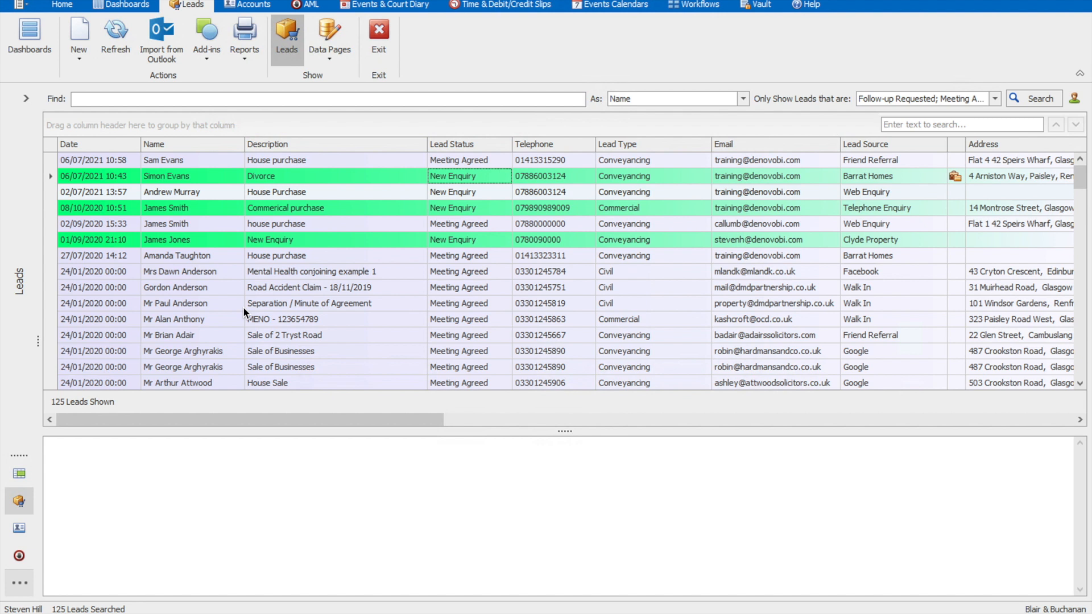
left_click(244, 54)
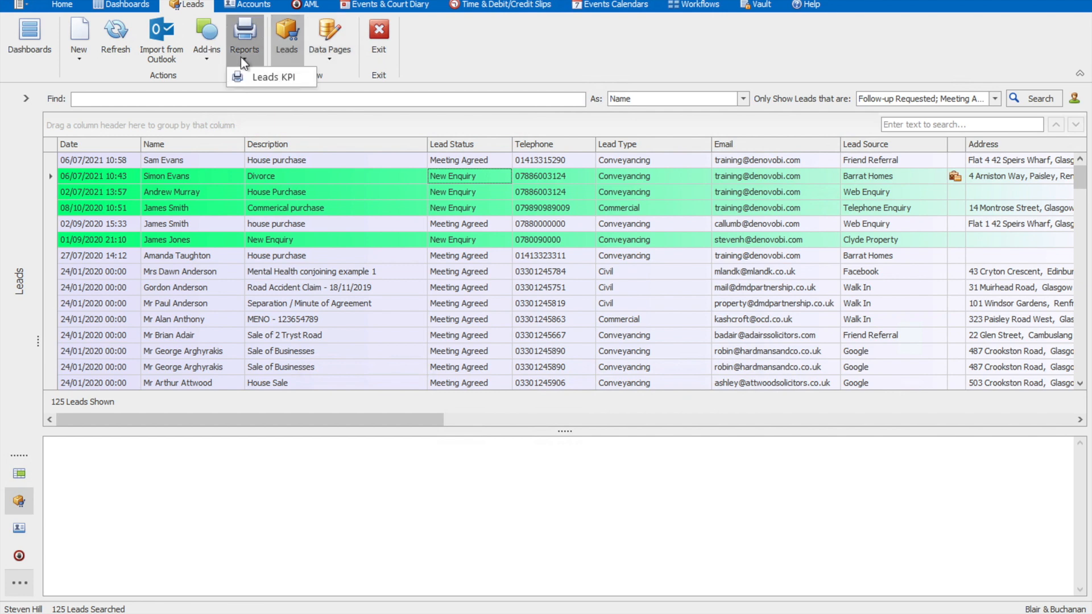
left_click(247, 76)
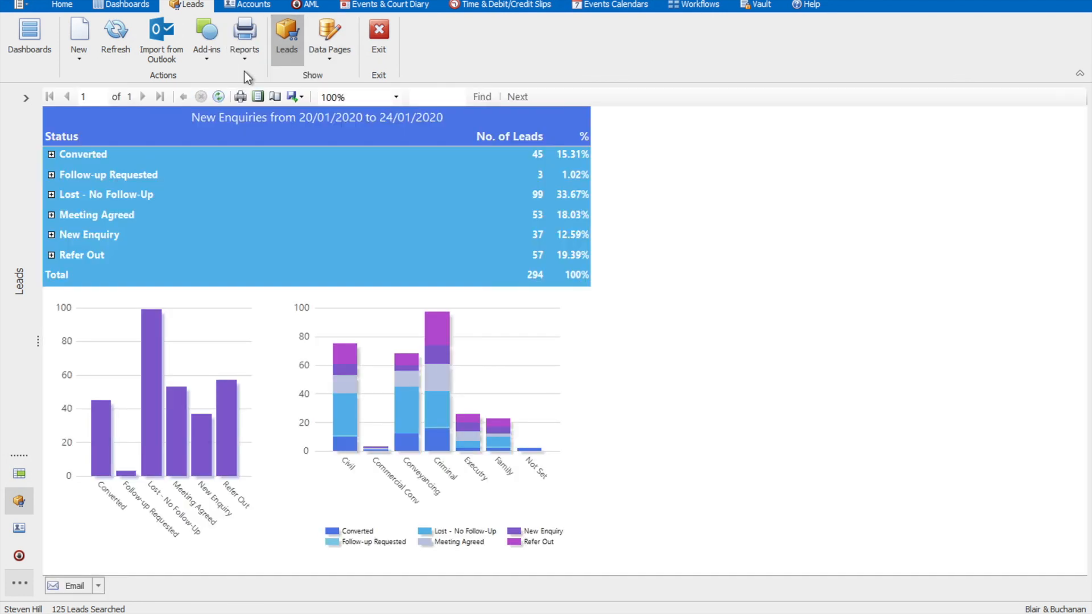